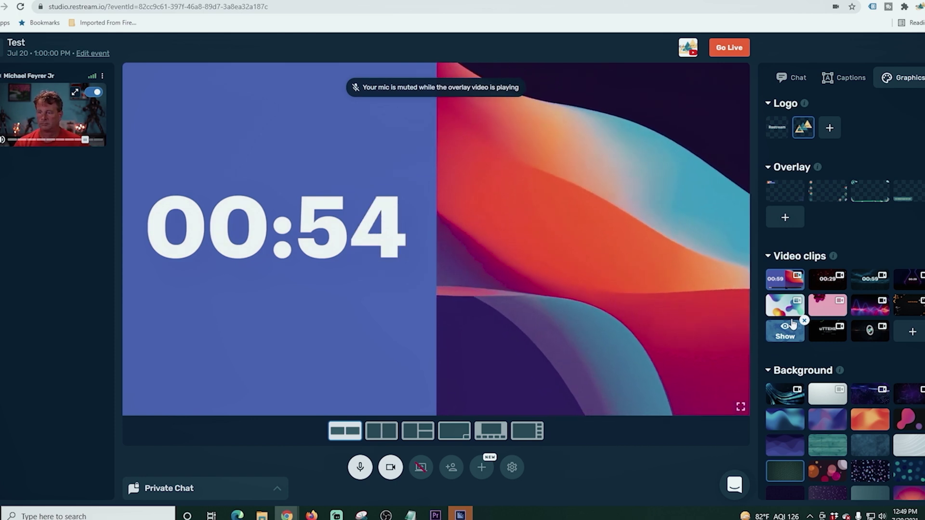
Step: Play the circular logo video clip on the stage and apply the plain white video background
left_click(870, 331)
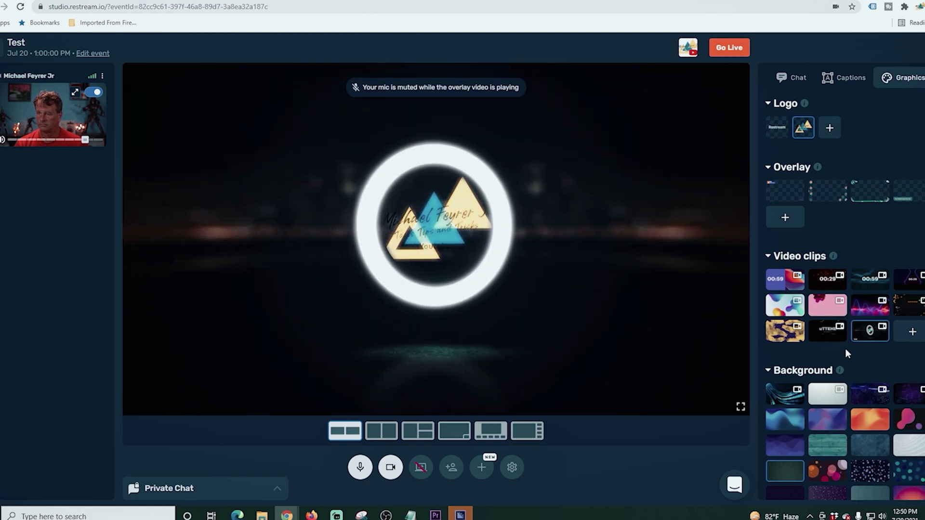
scroll(788, 336, "down", 1)
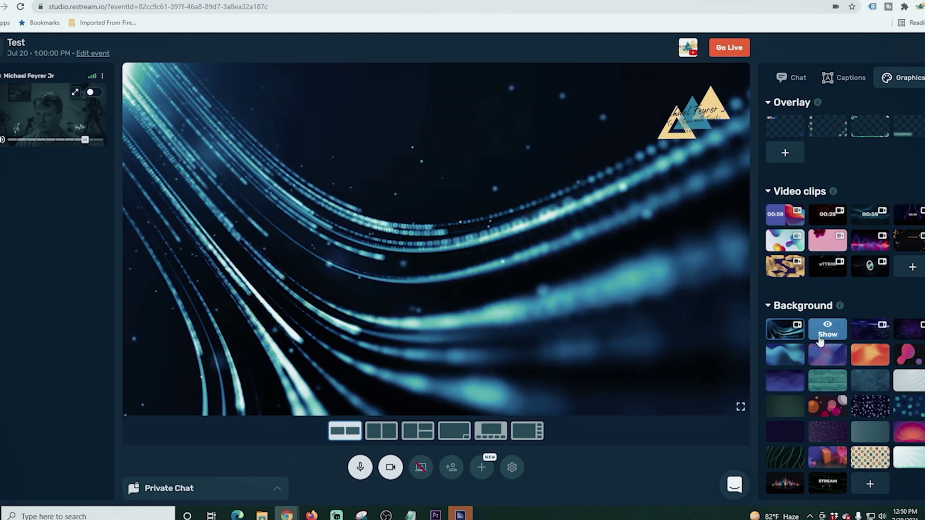
left_click(821, 338)
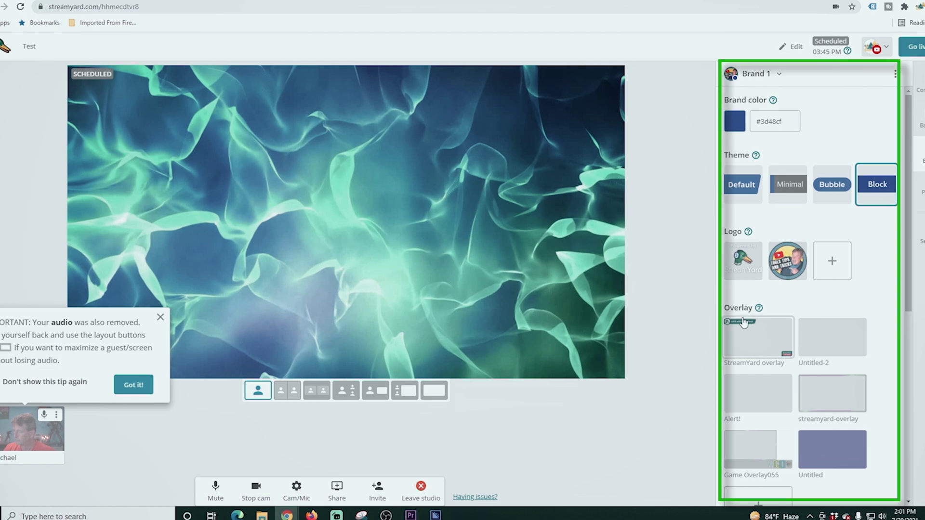
Step: Switch to StreamYard, apply the StreamYard overlay, and add the camera to the stream
left_click(744, 322)
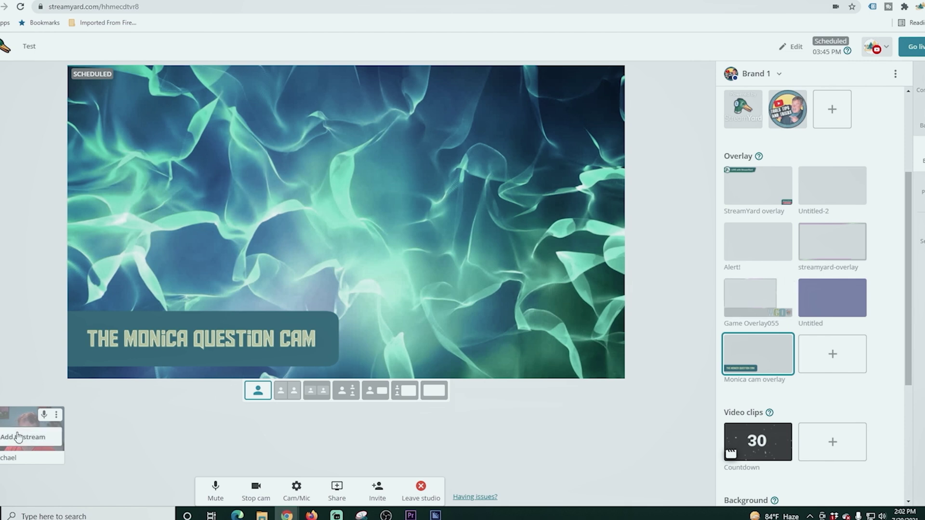
left_click(18, 437)
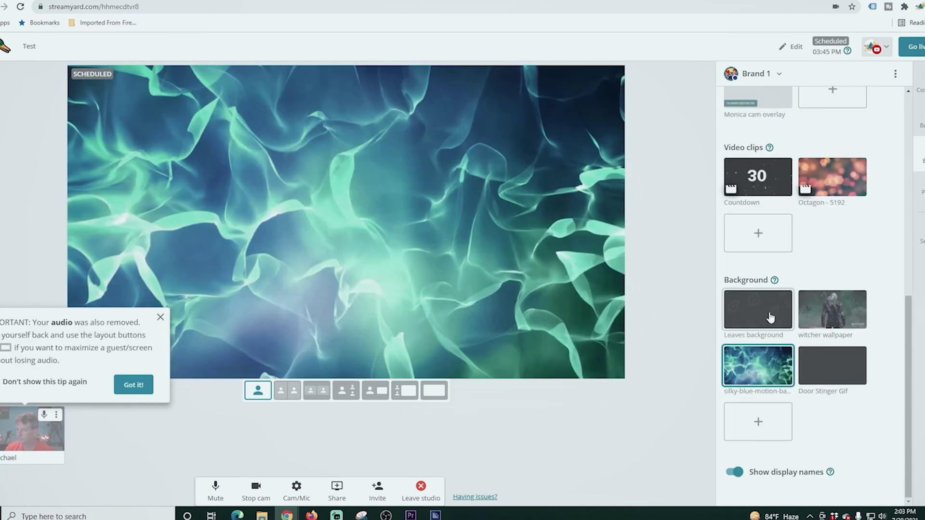
Step: Change the stage background to Leaves background and afterwards replace it with witcher wallpaper
left_click(771, 318)
left_click(825, 320)
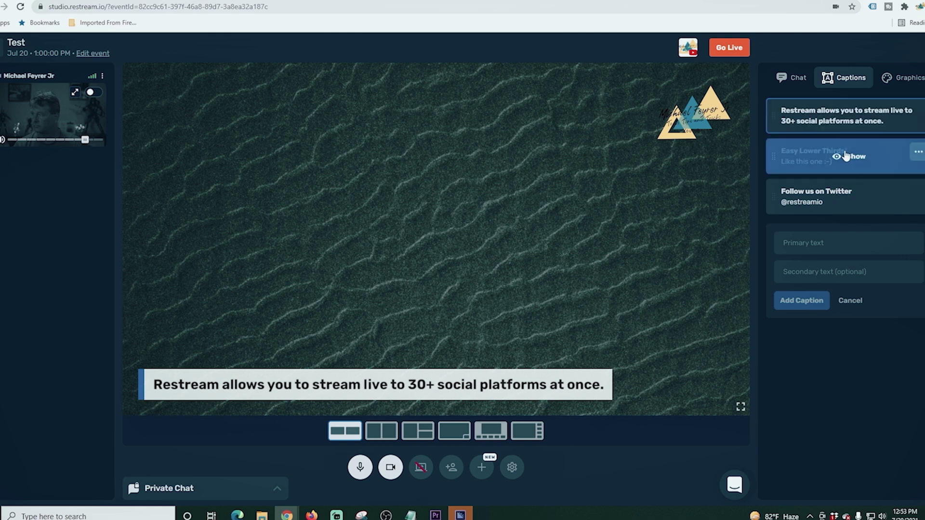
Step: Switch to Restream Studio and show the "Easy Lower Thirds!" caption, followed by the "Follow us on Twitter" caption
left_click(851, 156)
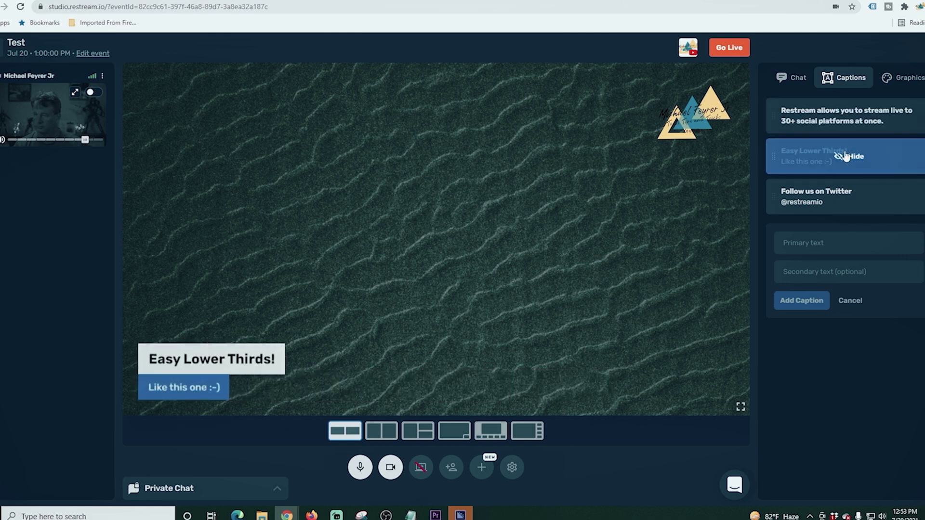
left_click(841, 206)
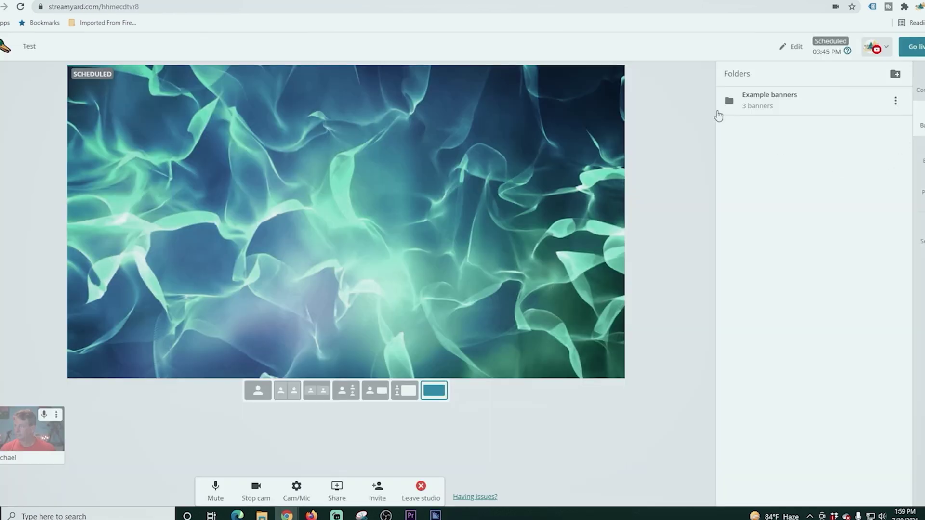
Step: In StreamYard's Example banners folder, show and hide the ticker banner and the "Use banners to summarize your talking points" banner
left_click(758, 107)
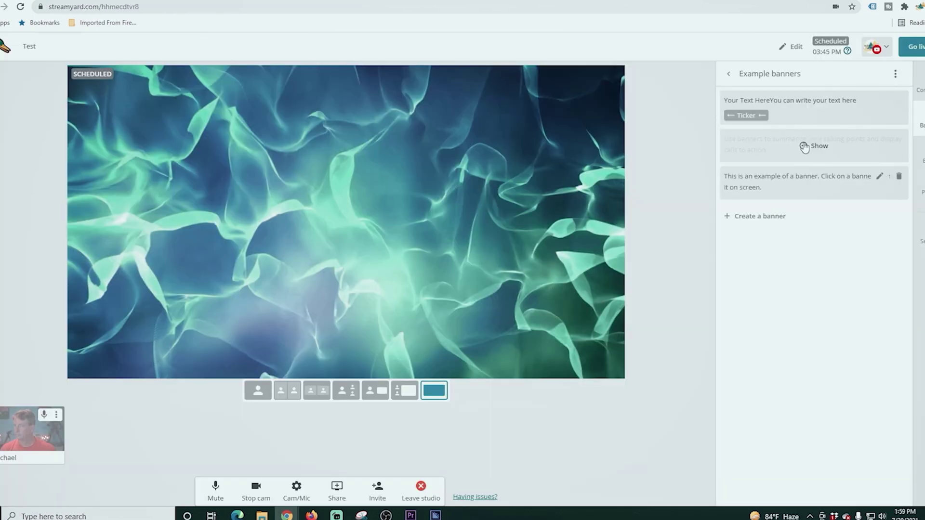
left_click(812, 109)
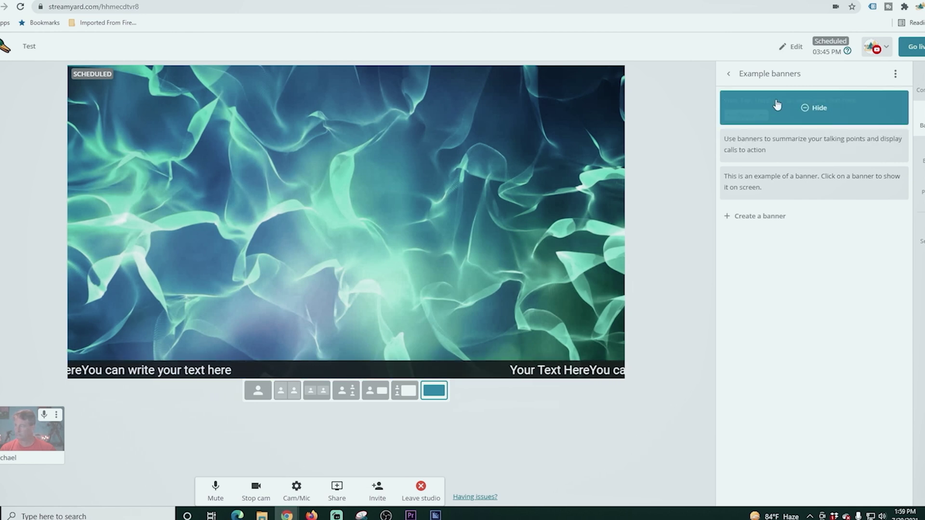
left_click(804, 109)
left_click(810, 150)
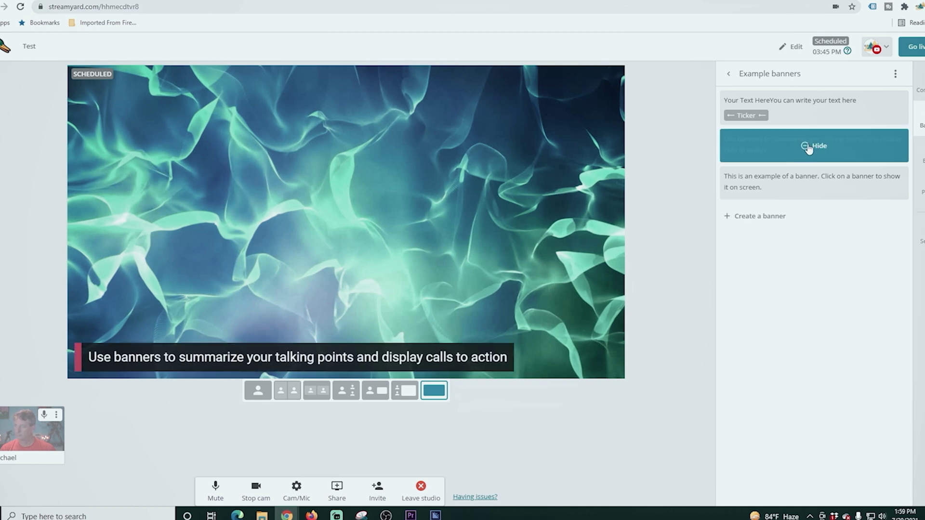
left_click(809, 149)
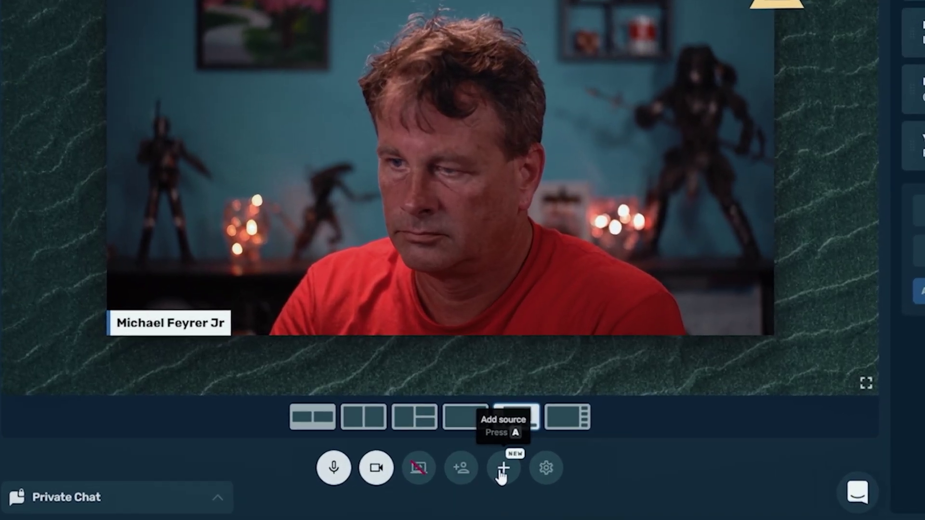
Step: Switch to Restream Studio, add a video source, and put the river clip on stage as the main picture
left_click(480, 466)
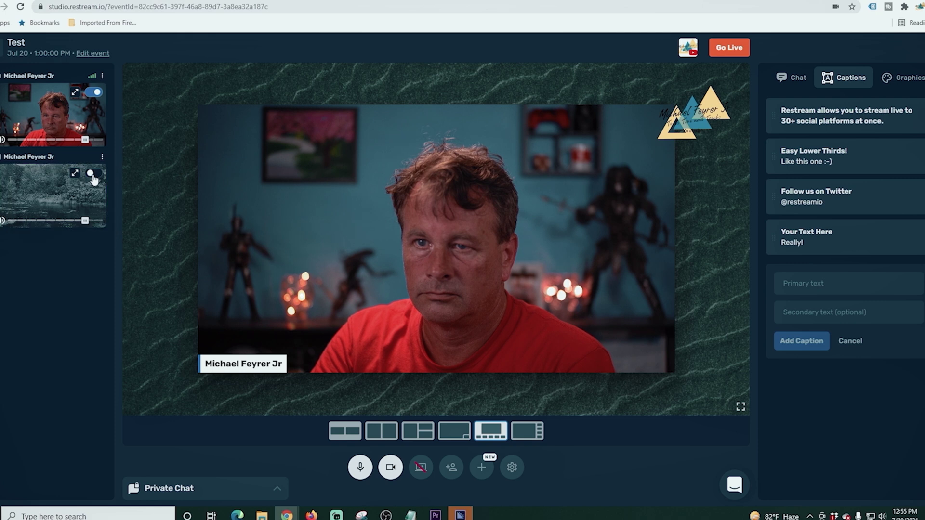
left_click(92, 174)
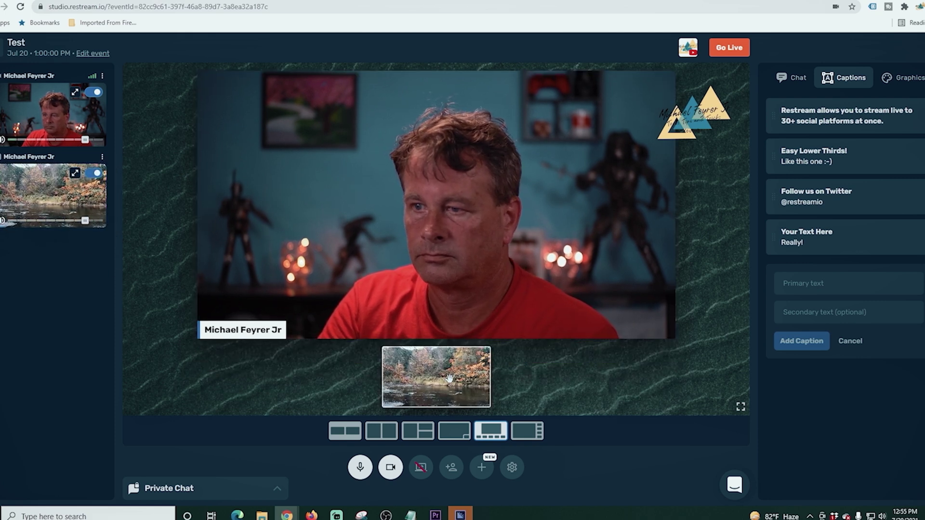
left_click(456, 372)
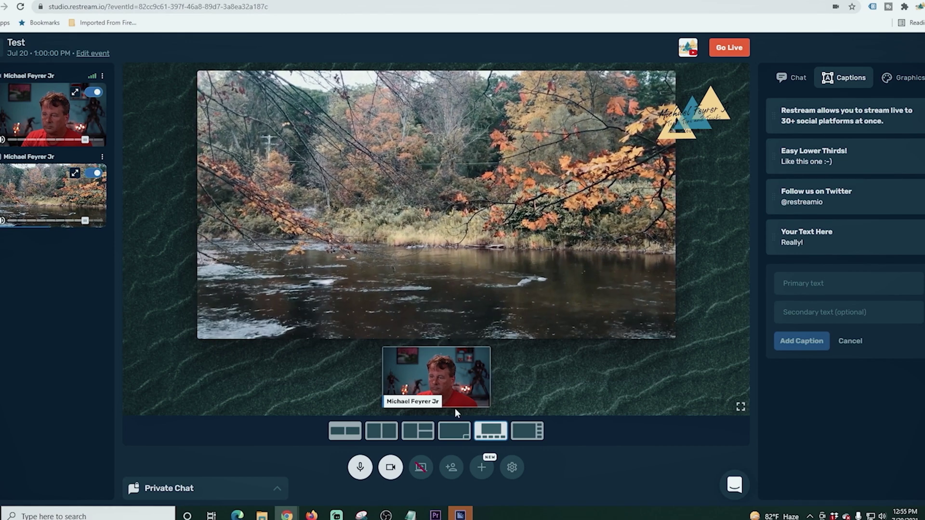
Step: Apply the Half Screen layout and move the camera feed to the river clip's side of the stage
left_click(422, 432)
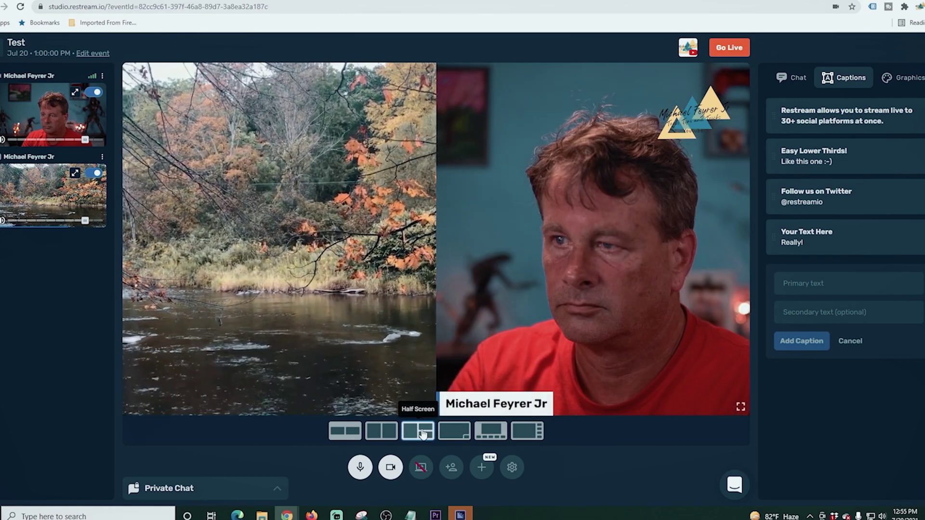
left_click_drag(558, 317, 299, 279)
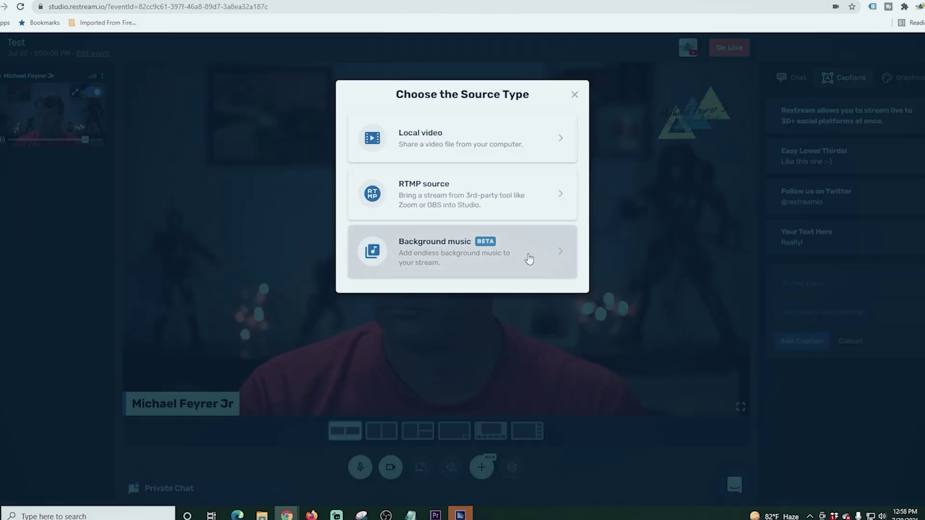
Step: Add the Chill background music track as a stream source
left_click(559, 257)
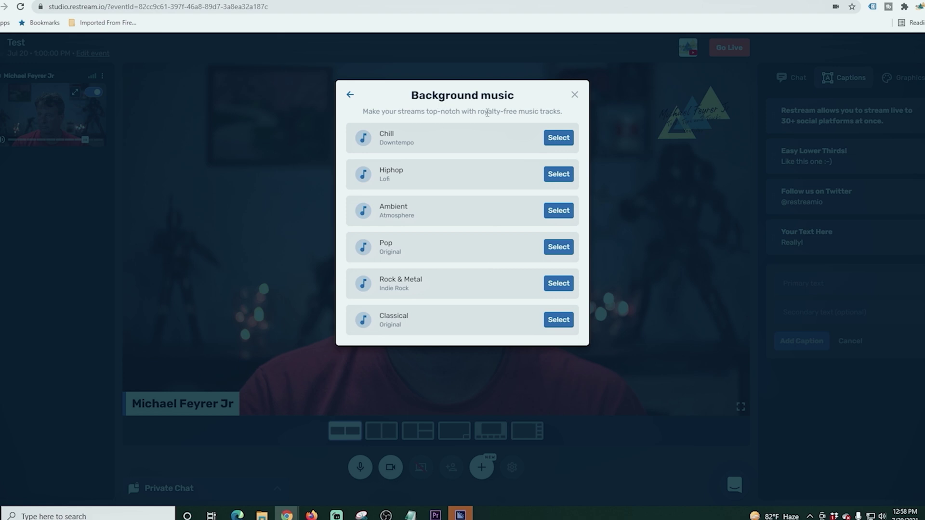
left_click(558, 138)
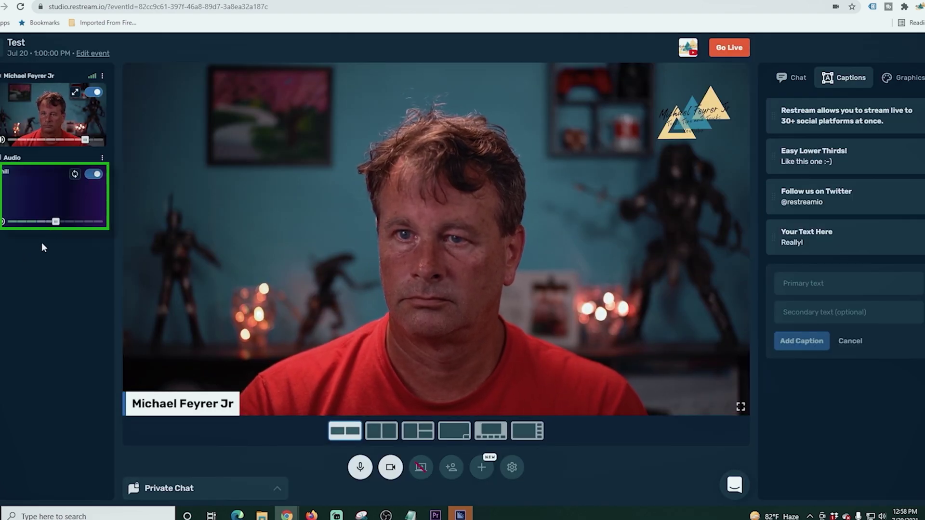
Step: Raise the volume of the Chill music source and toggle its playback in the stream
mouse_move(56, 222)
left_click_drag(59, 222, 69, 223)
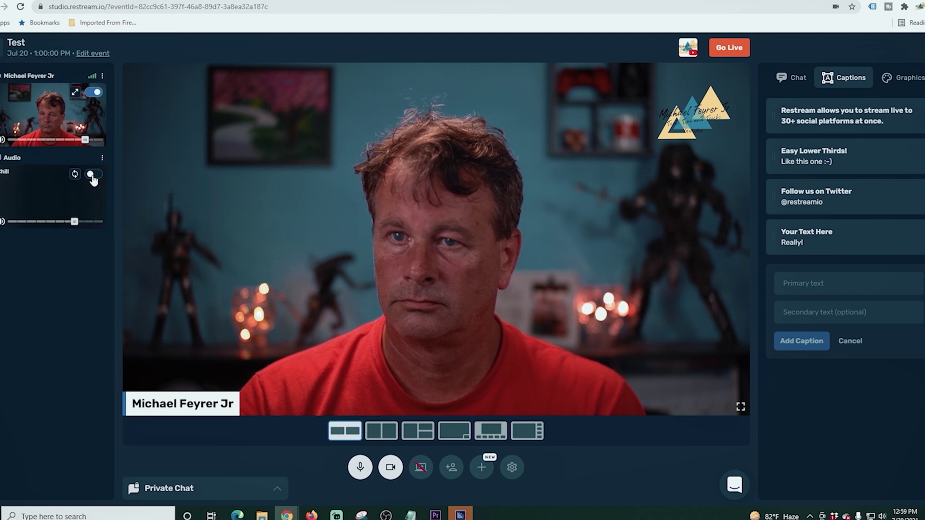
left_click(92, 175)
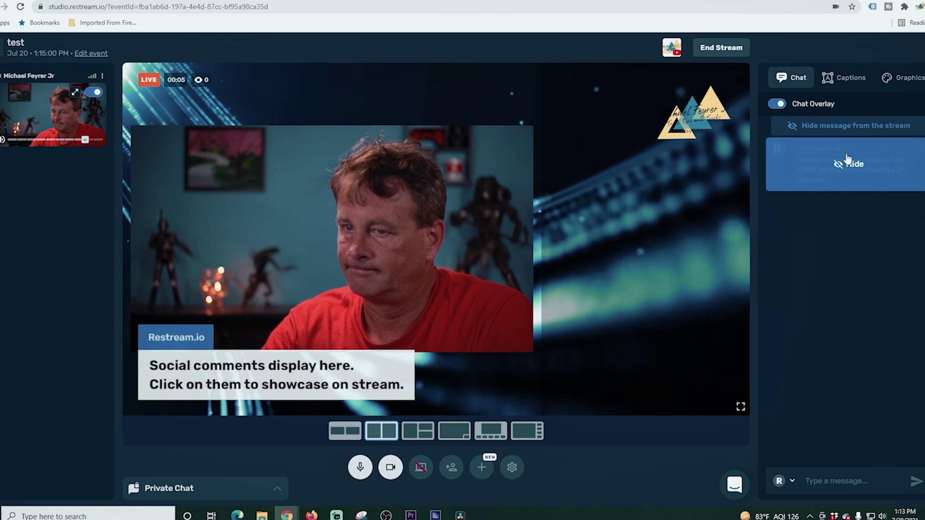
Step: Hide the sample social comment from the live stream and send the chat message "Your Message Here"
left_click(849, 162)
left_click(818, 481)
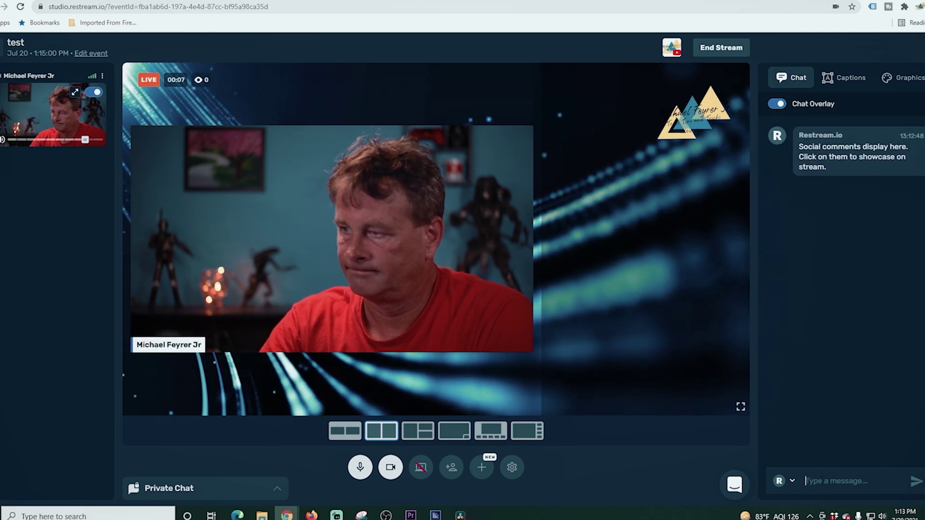
type("Yop")
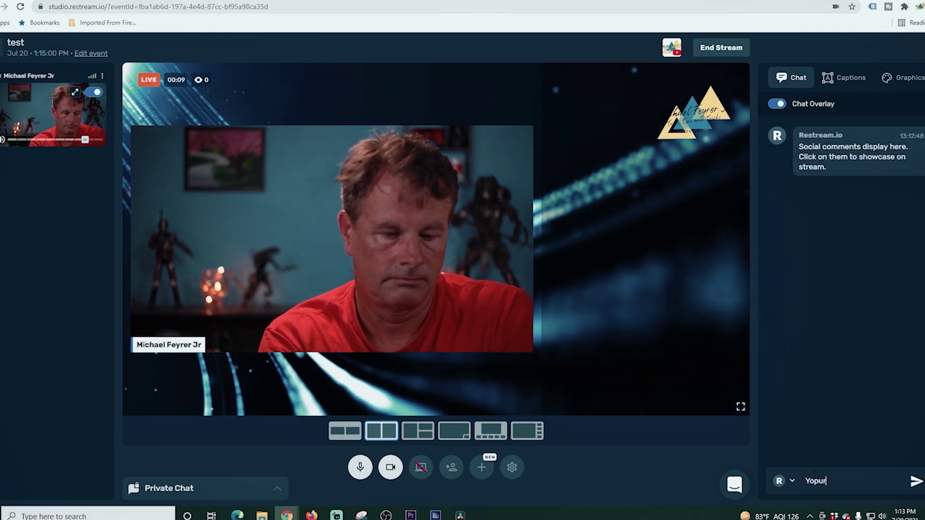
type("ur")
key("BackSpace")
key("BackSpace")
key("BackSpace")
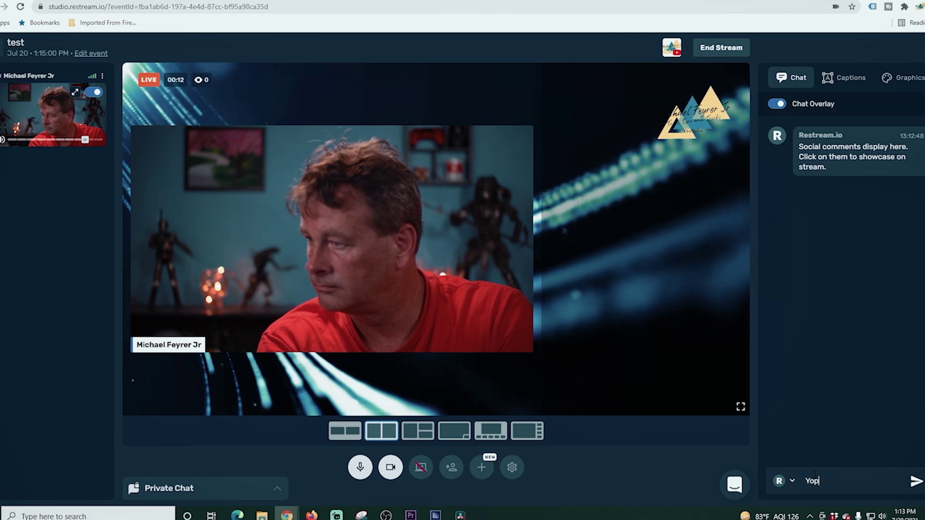
type("ur Me")
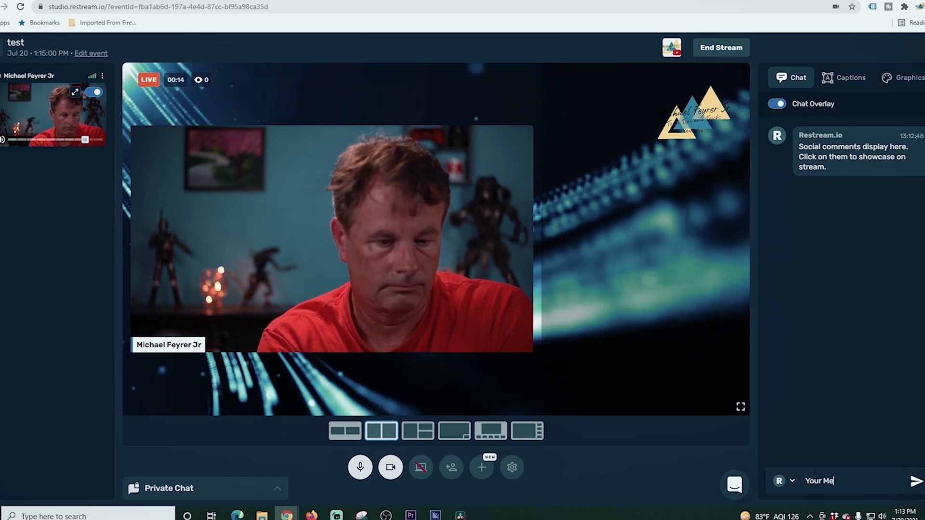
type("ssage Here")
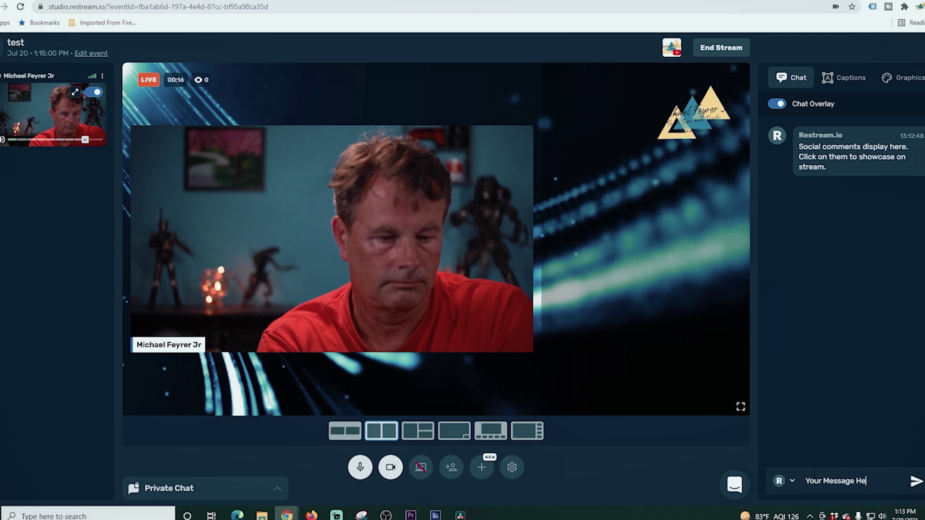
left_click(915, 481)
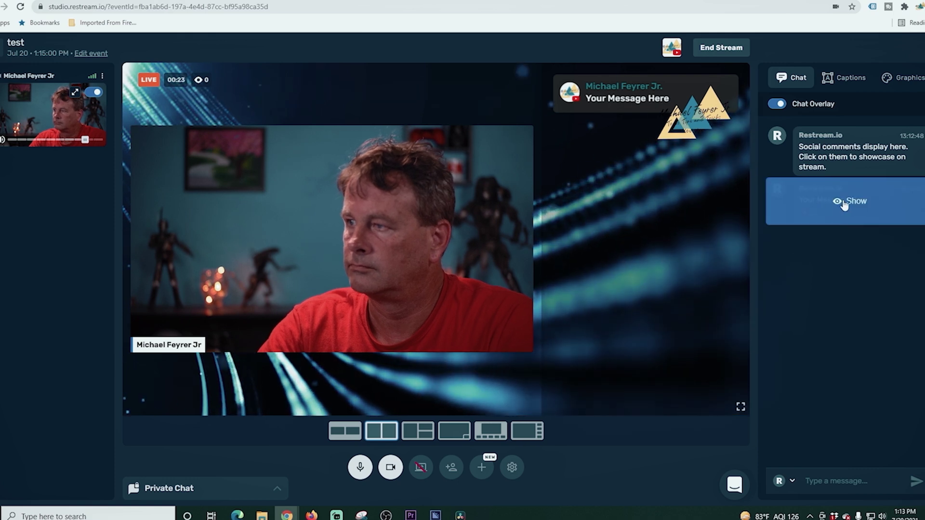
Step: Show the "Your Message Here" chat message on the stream and hide it again
left_click(838, 201)
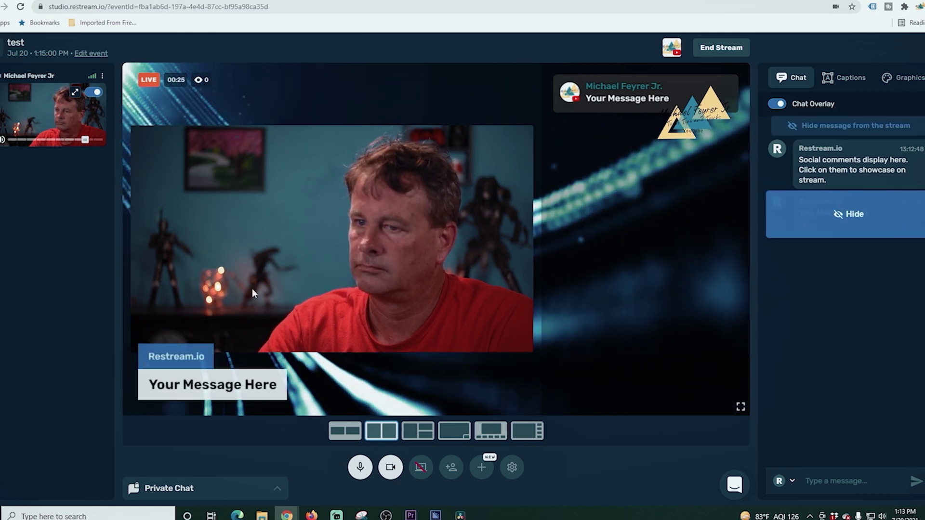
left_click(837, 215)
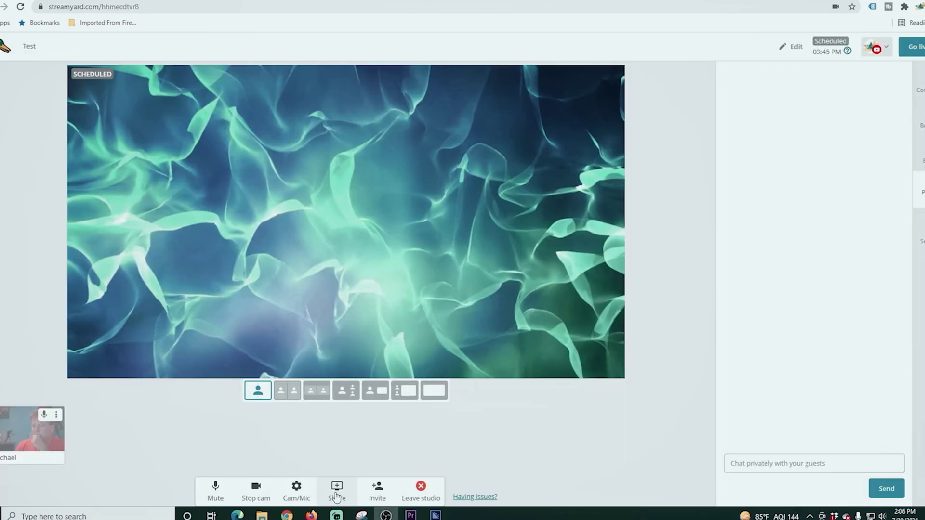
Step: Switch to StreamYard and share the video file Octagon - 5192.mp4 from the computer
left_click(337, 491)
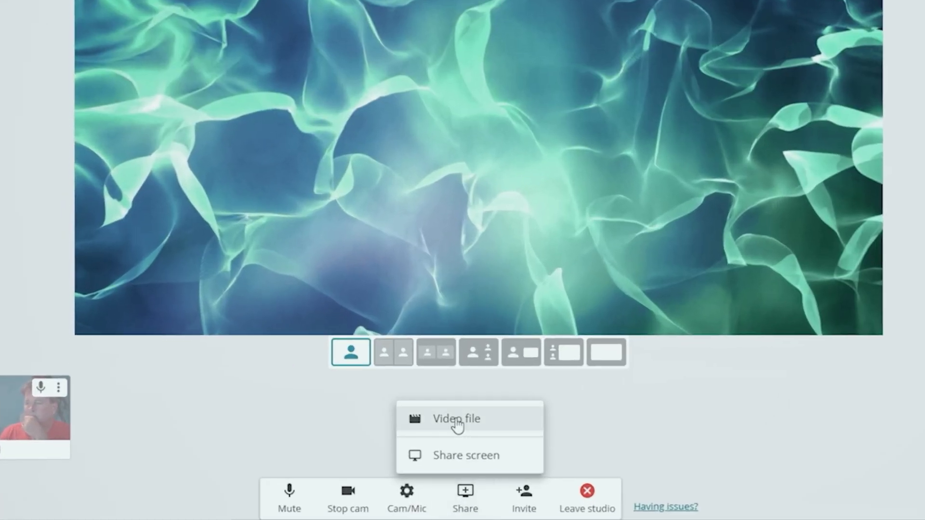
left_click(455, 420)
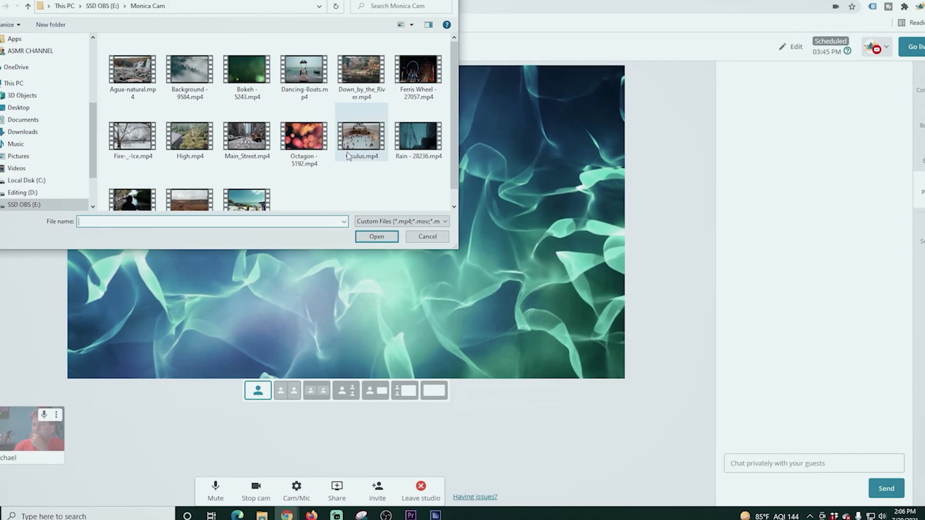
double_click(291, 141)
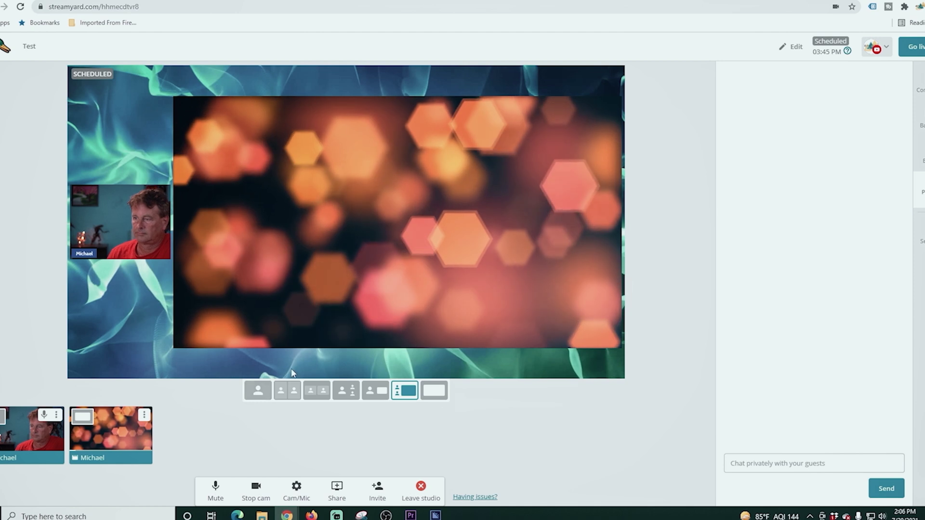
Step: Try the other camera and video layouts, returning to the one with a small camera beside the large video
left_click(345, 390)
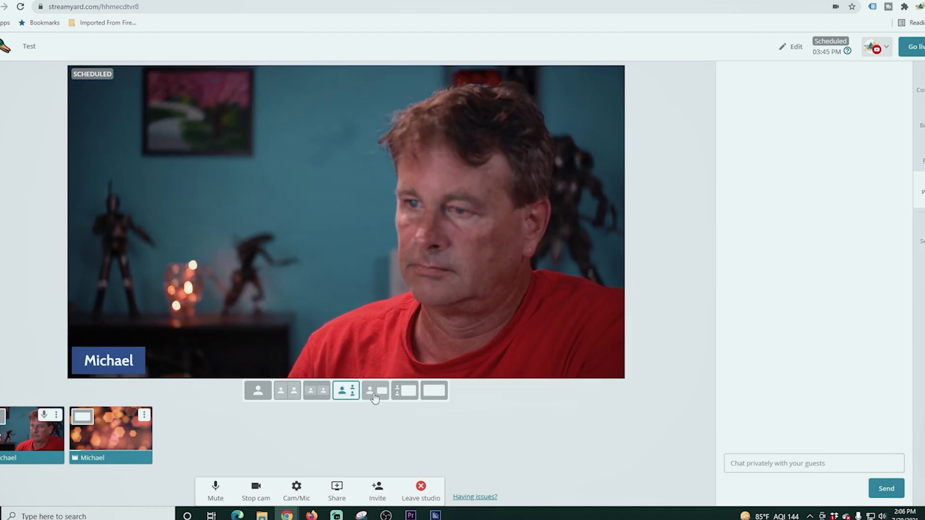
left_click(375, 397)
left_click(411, 398)
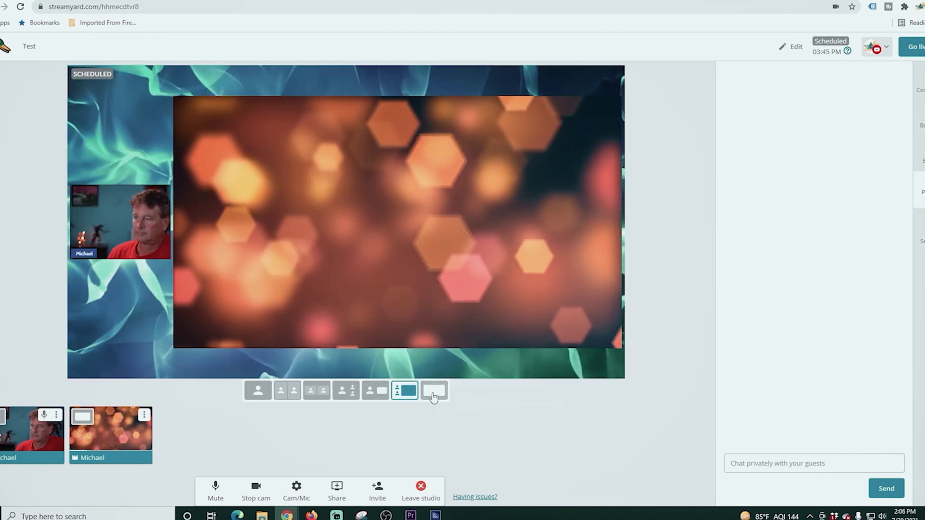
left_click(433, 396)
left_click(406, 394)
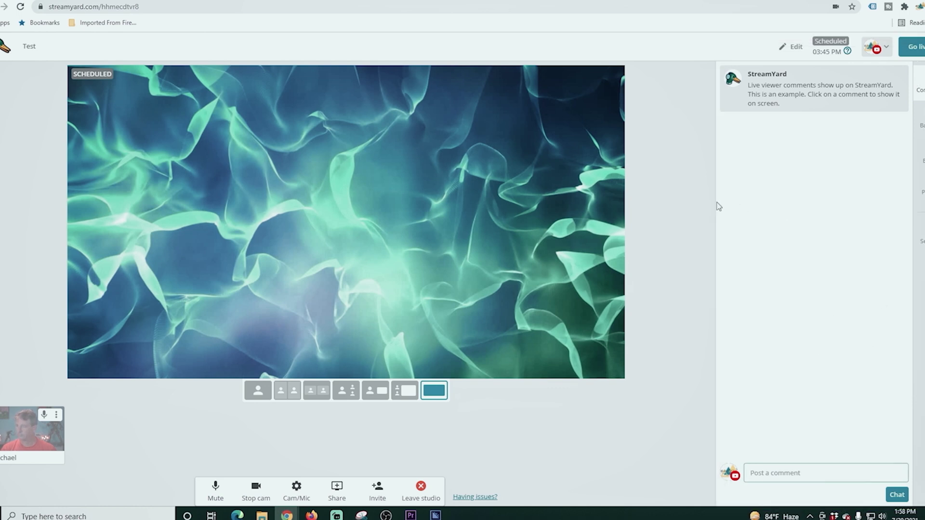
Step: Show the sample StreamYard viewer comment on the stream and hide it again
left_click(808, 89)
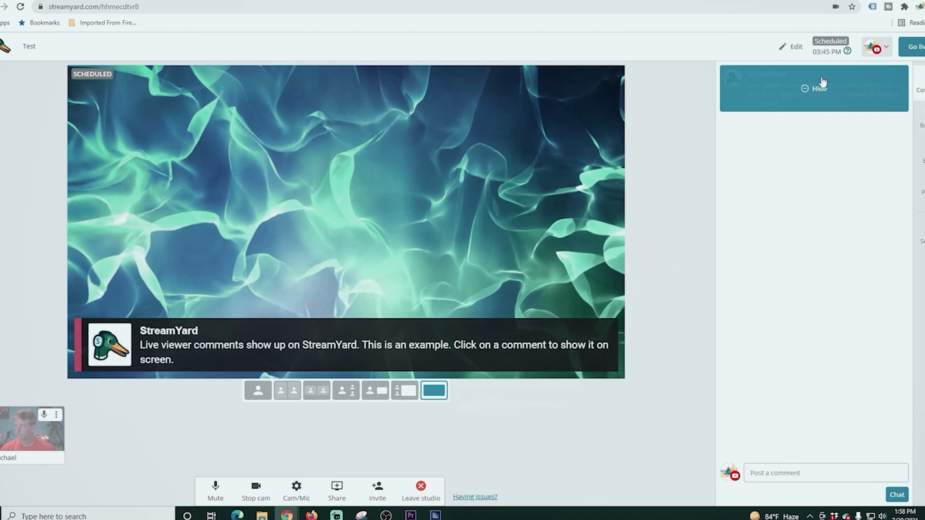
left_click(814, 90)
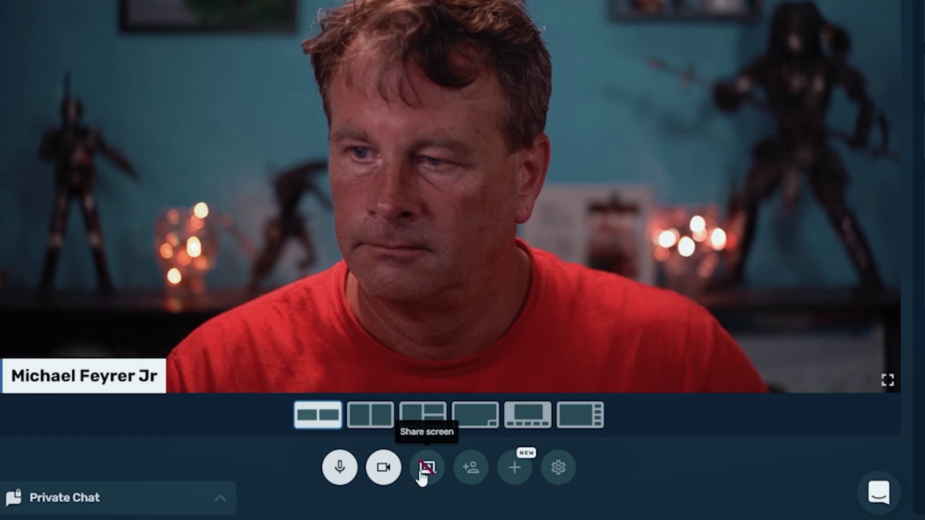
Step: Switch to Restream Studio and start screen sharing with shared screens added to the stream automatically
left_click(423, 467)
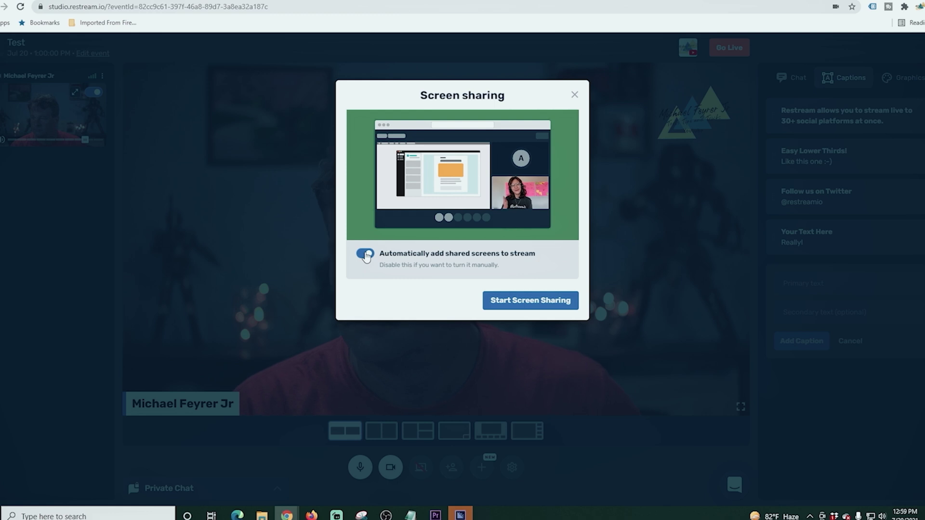
left_click(525, 300)
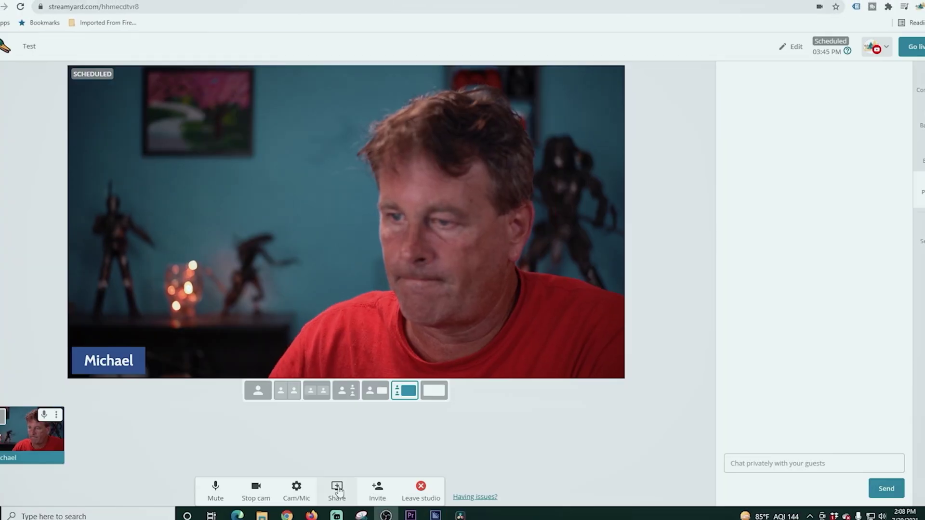
Step: Switch to StreamYard and start sharing the screen, continuing past the screen sharing tips
left_click(337, 492)
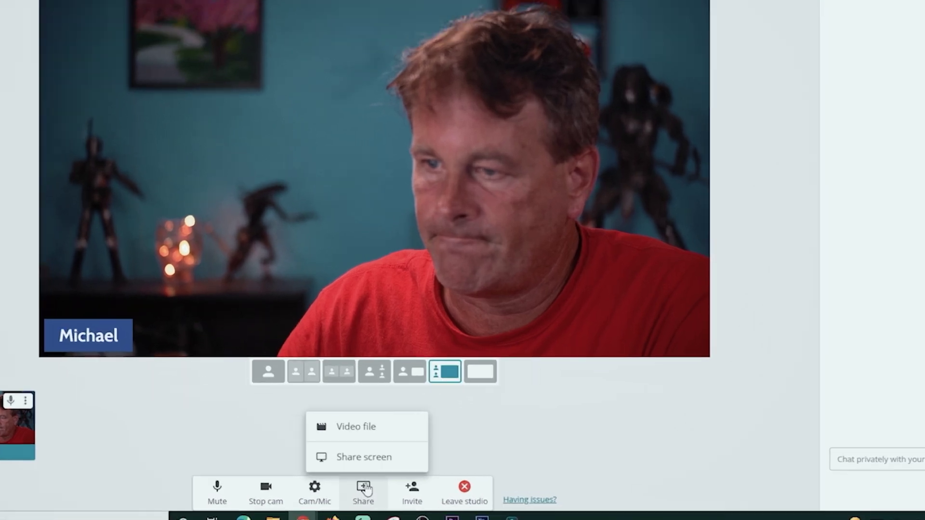
left_click(350, 462)
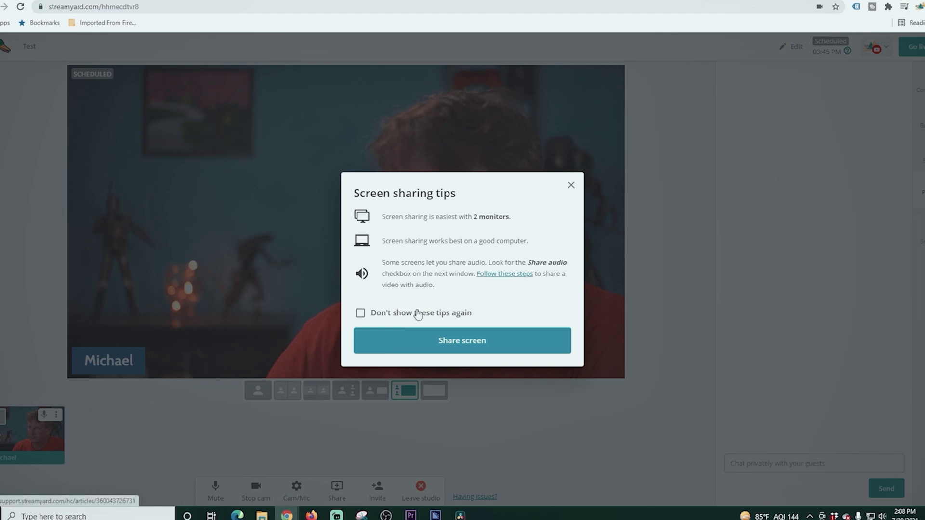
left_click(417, 341)
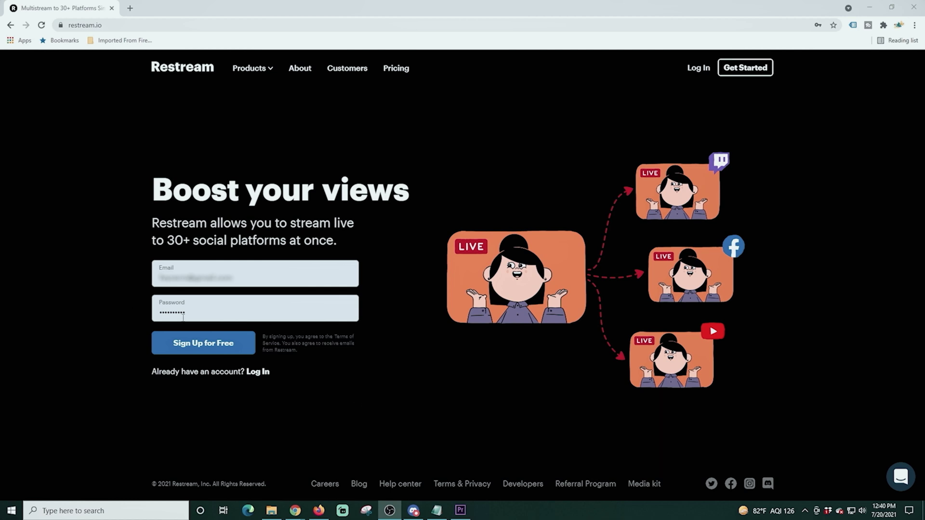
Step: Log in on the Restream website, start adding a channel and look through the available platforms
left_click(699, 68)
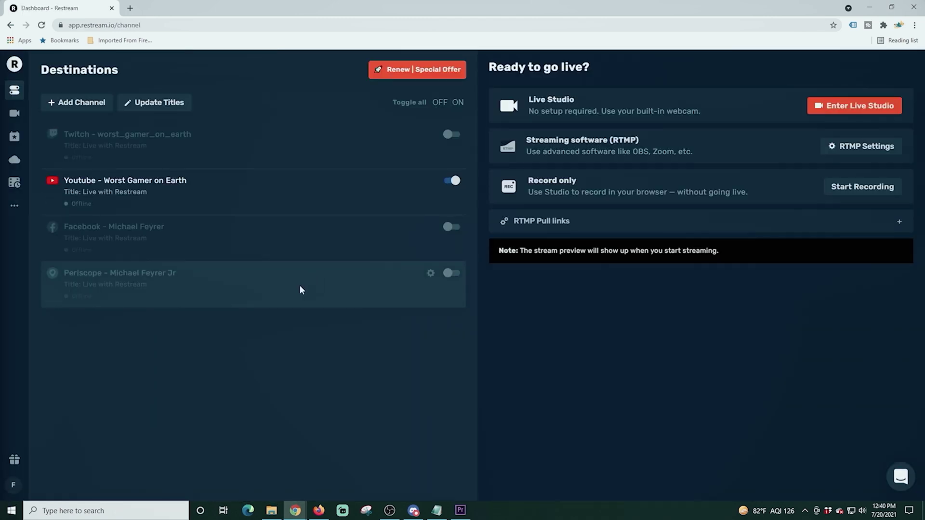
left_click(82, 105)
scroll(453, 178, "down", 3)
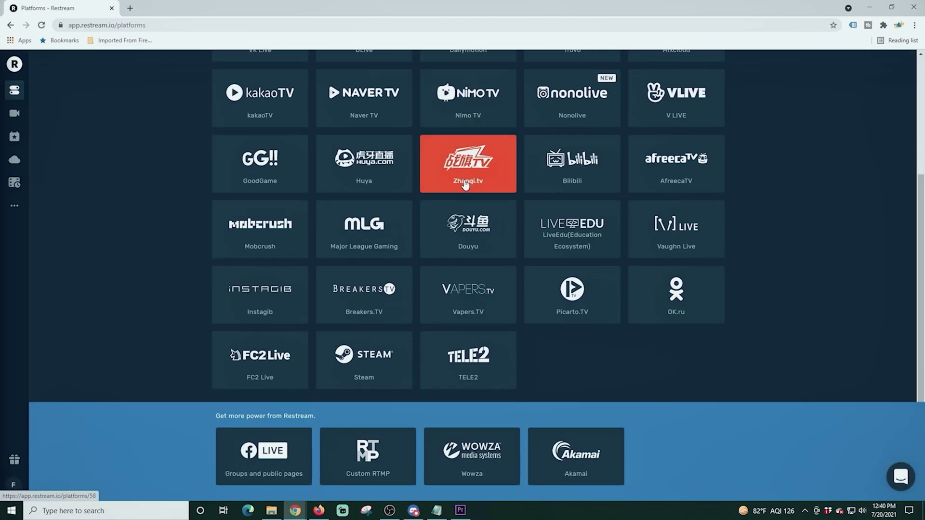
scroll(465, 184, "up", 3)
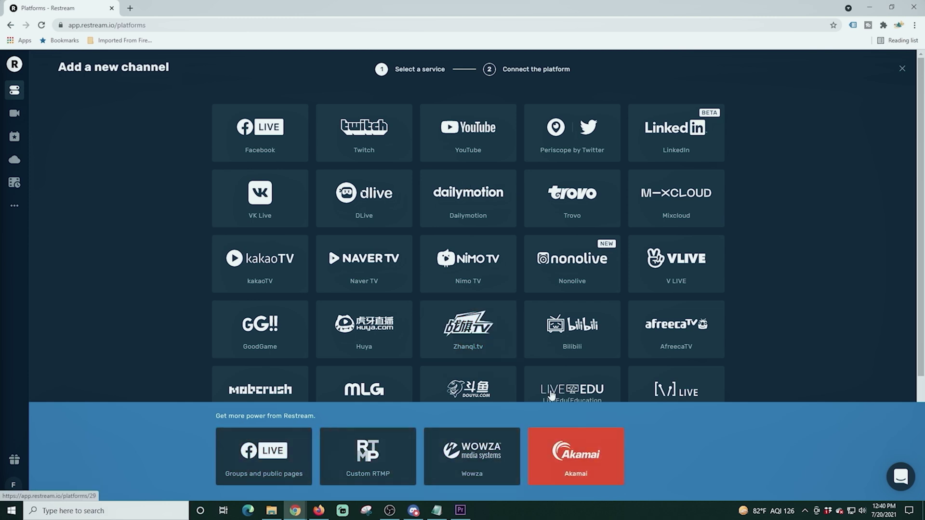
Step: Connect a YouTube channel to Restream by signing in with the Google account and granting access
left_click(468, 133)
left_click(299, 132)
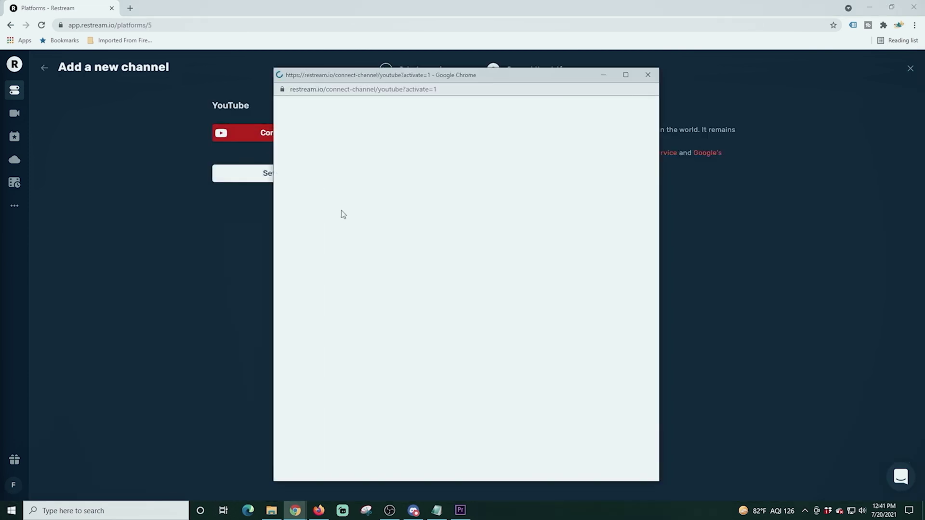
left_click(368, 283)
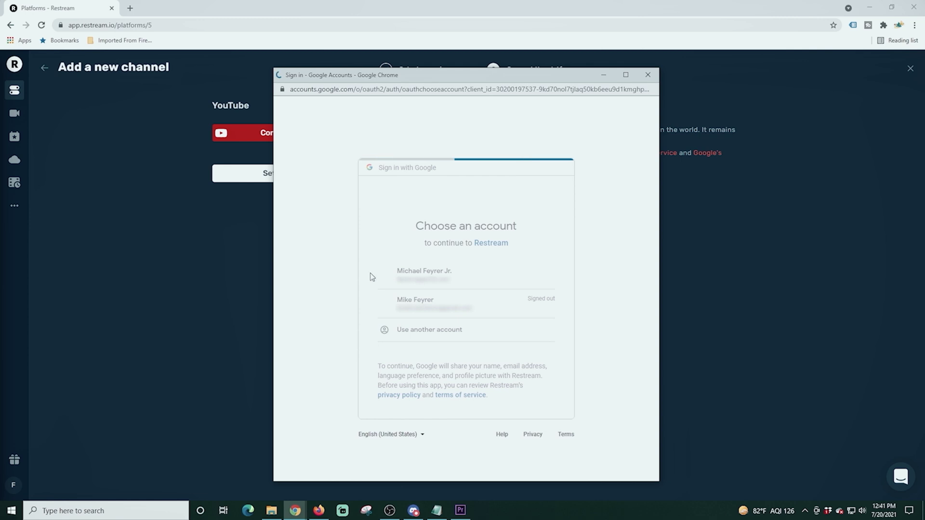
left_click(420, 288)
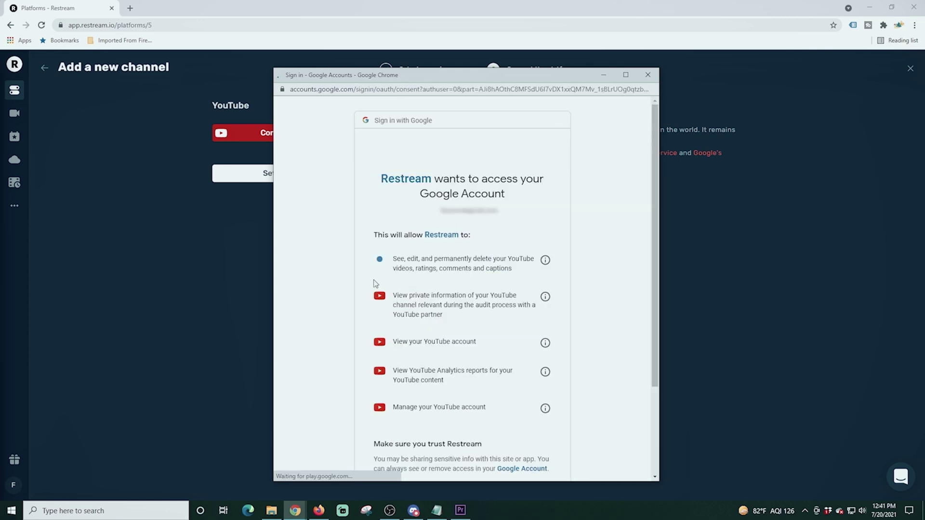
scroll(350, 288, "down", 2)
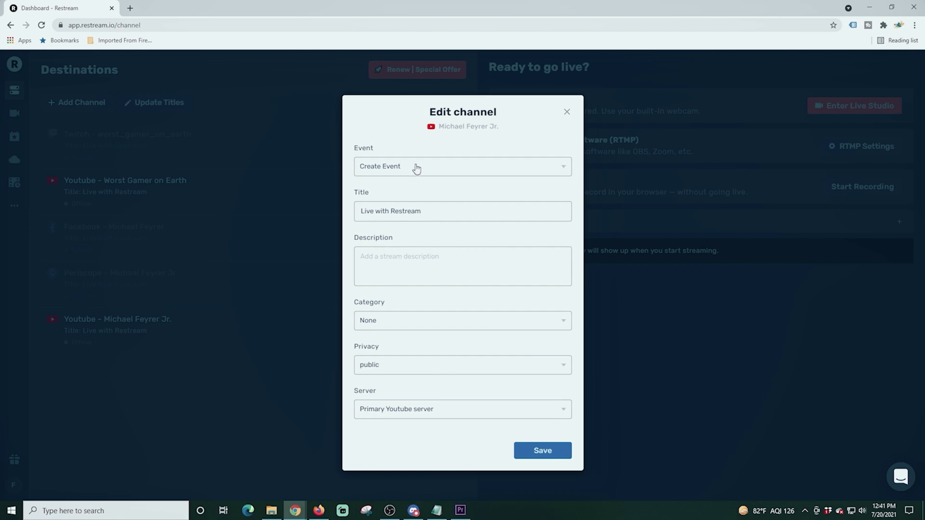
Step: Choose the privacy option for the newly connected YouTube channel and save its settings
left_click(419, 364)
left_click(423, 389)
left_click(531, 452)
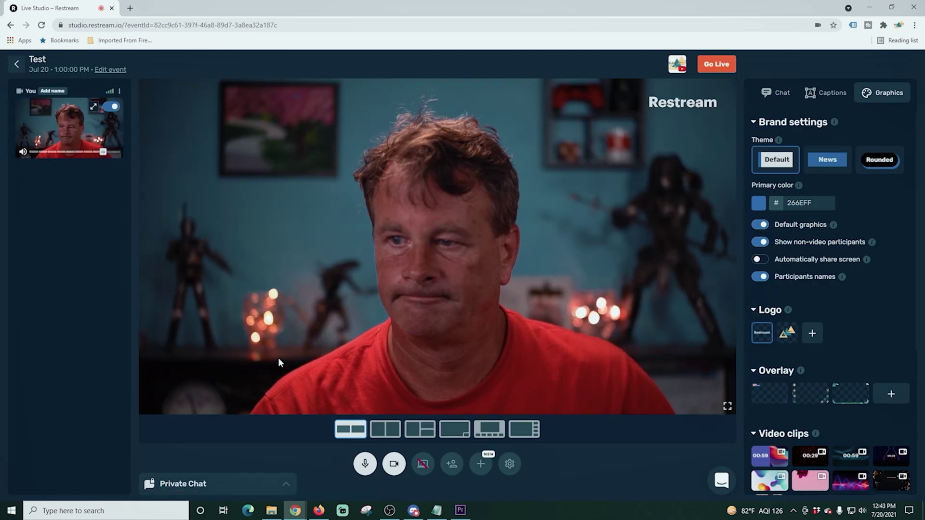
Step: Turn the camera off in the live studio and back on
left_click(393, 464)
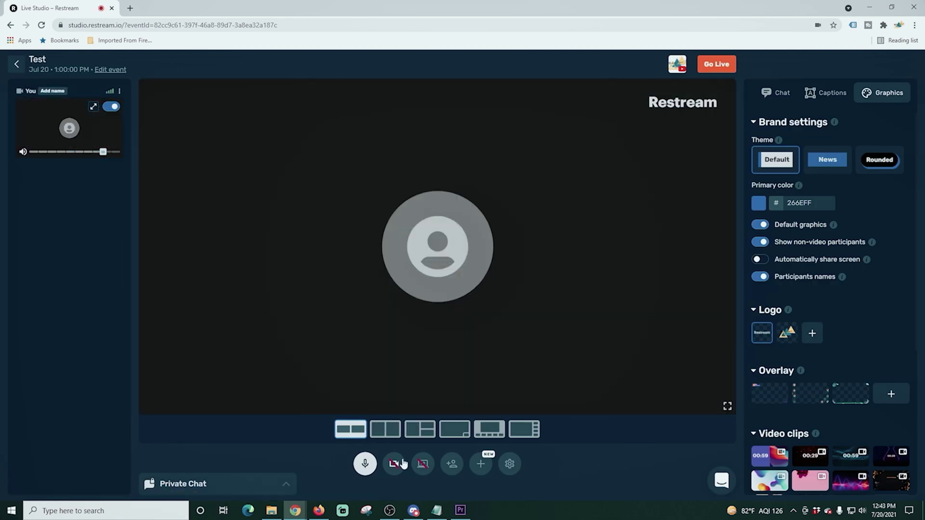
left_click(393, 464)
Step: Choose Cam Link as the studio's video input and check the available video resolutions
left_click(509, 464)
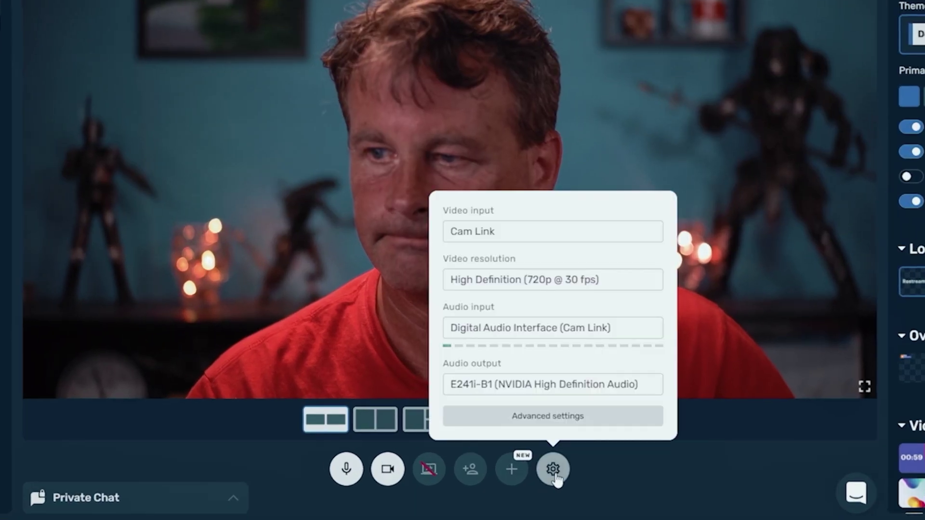
left_click(512, 233)
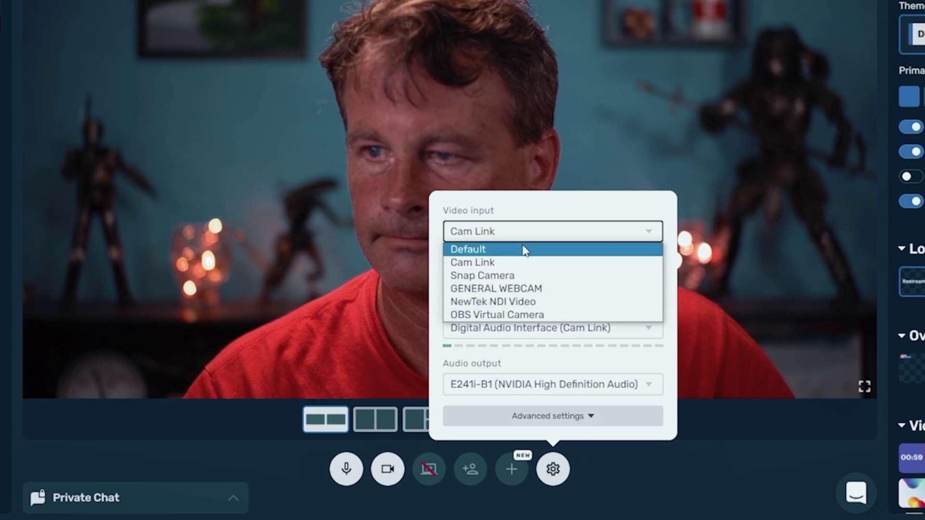
left_click(502, 262)
left_click(599, 285)
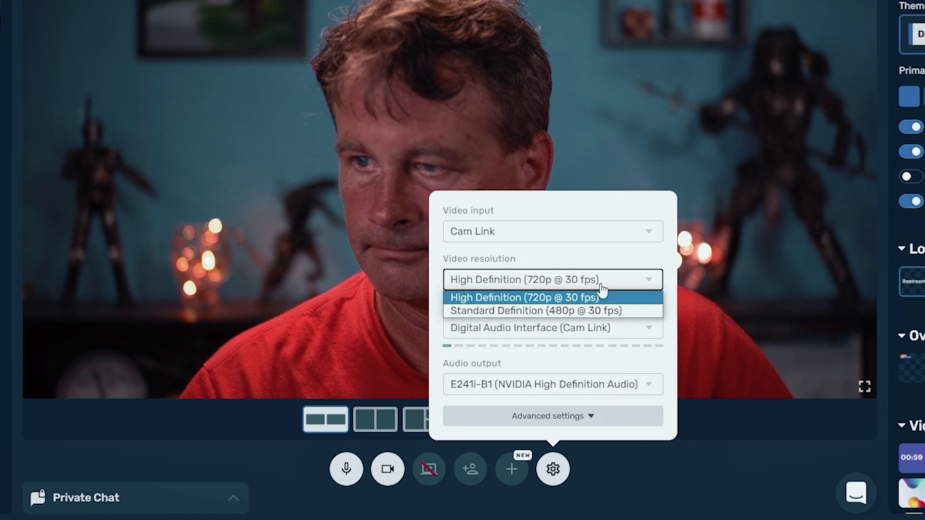
left_click(621, 361)
Step: Choose Digital Audio Interface (Cam Link) as the audio input and check the available audio outputs
left_click(555, 332)
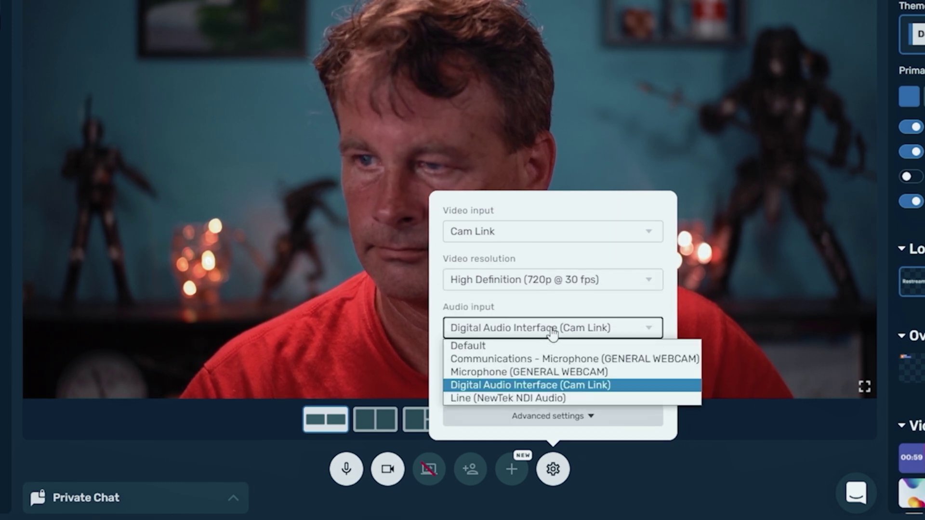
left_click(541, 386)
left_click(552, 385)
left_click(649, 384)
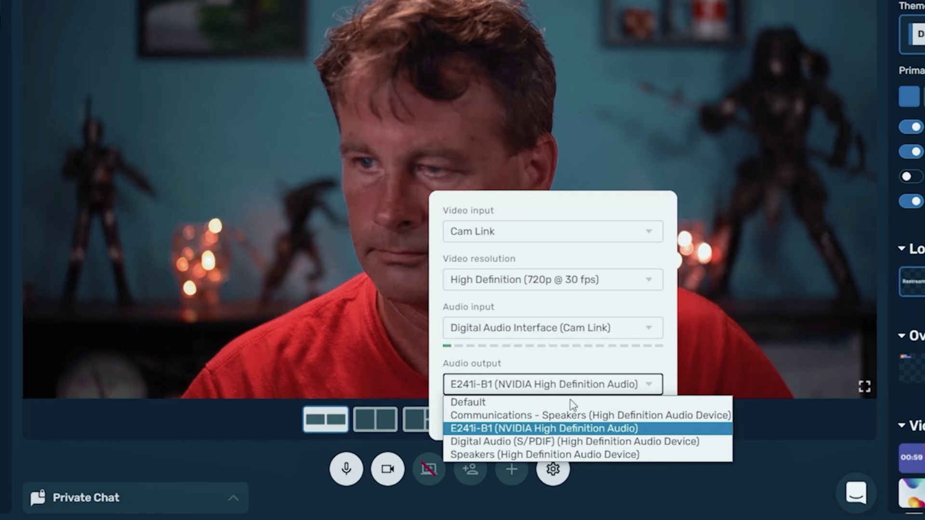
left_click(601, 354)
Step: Expand the advanced settings and read the explanations of the audio preferences, from echo cancellation to high-resolution audio
left_click(562, 417)
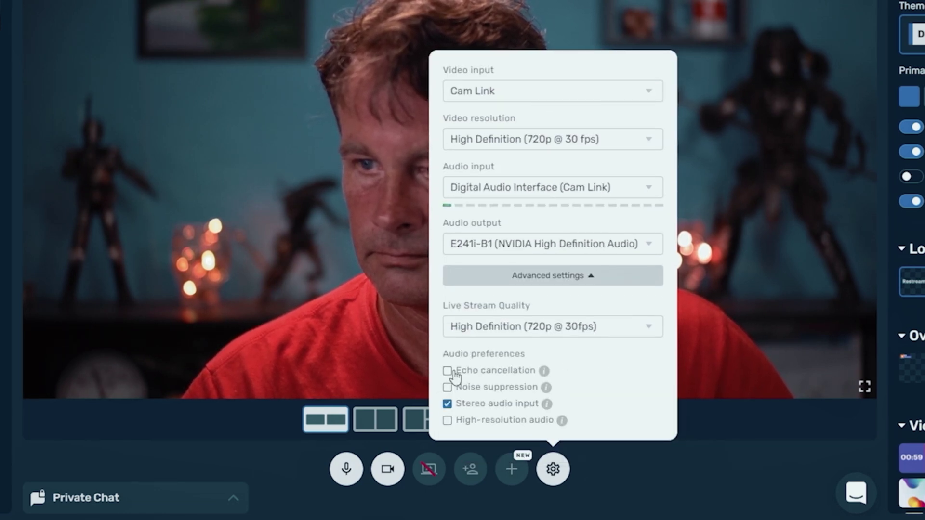
mouse_move(544, 375)
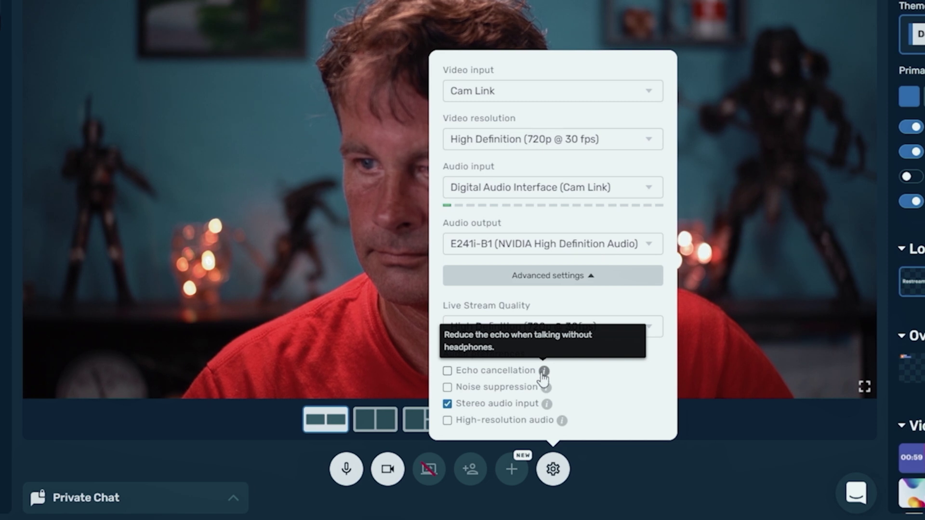
mouse_move(543, 393)
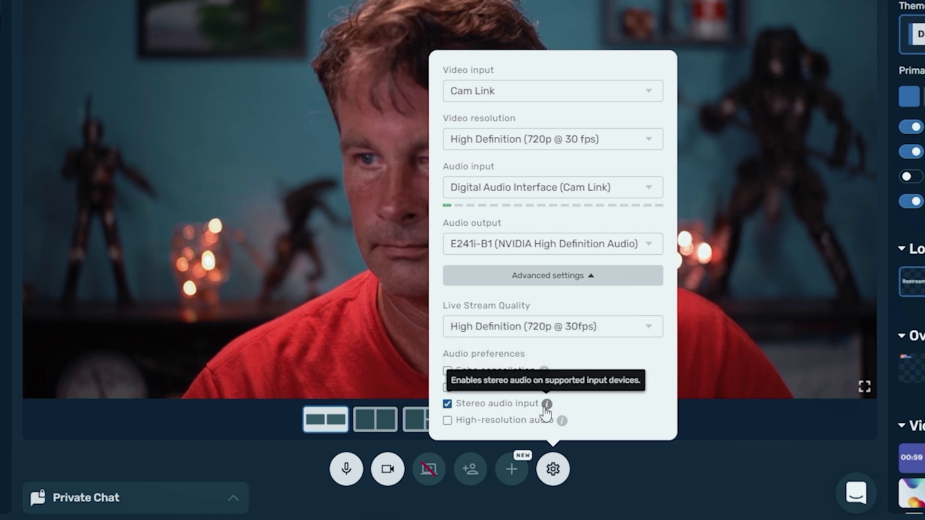
mouse_move(561, 422)
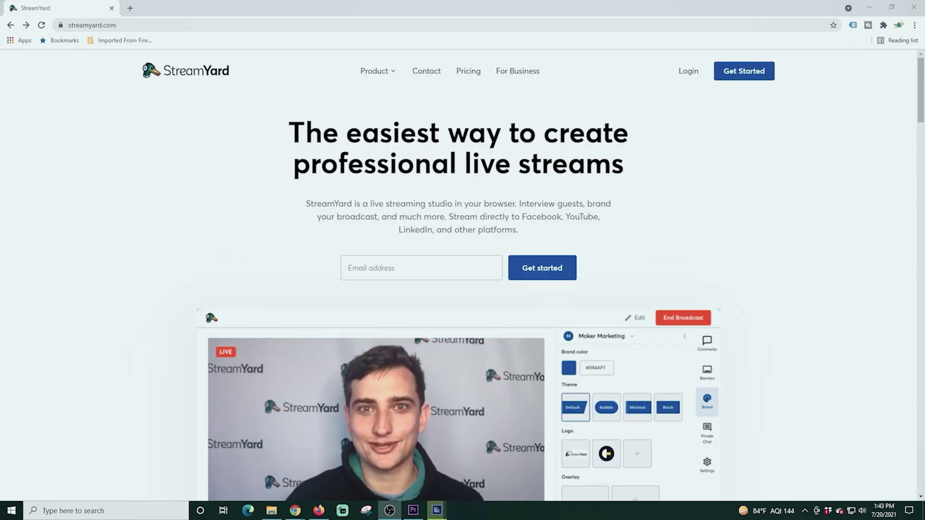
Step: Switch to StreamYard, request a login code, copy it from the email and enter it to log in
left_click(687, 70)
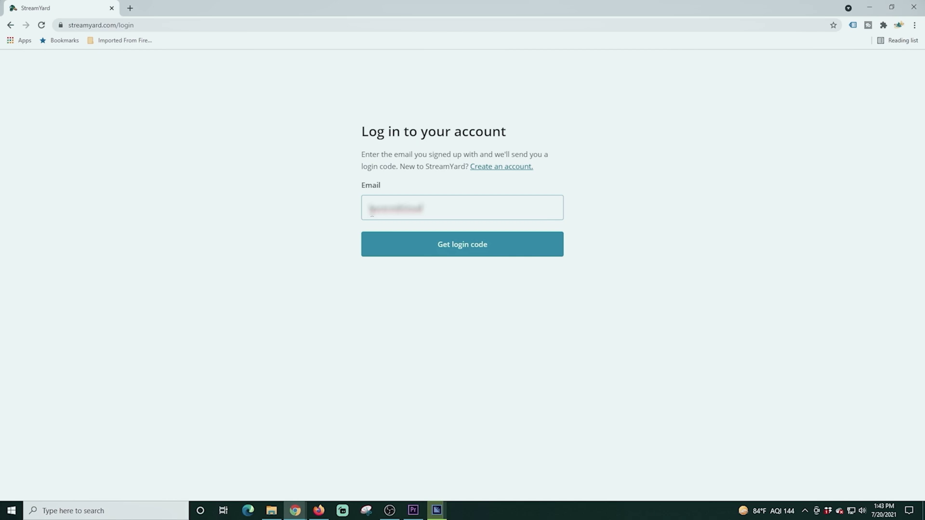
left_click(447, 244)
left_click_drag(430, 260, 391, 260)
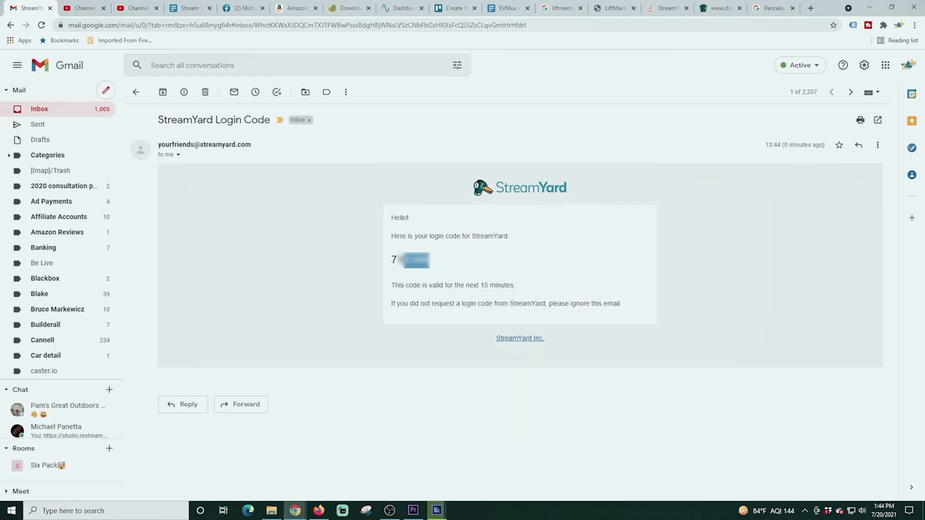
right_click(401, 261)
left_click(422, 270)
mouse_move(295, 511)
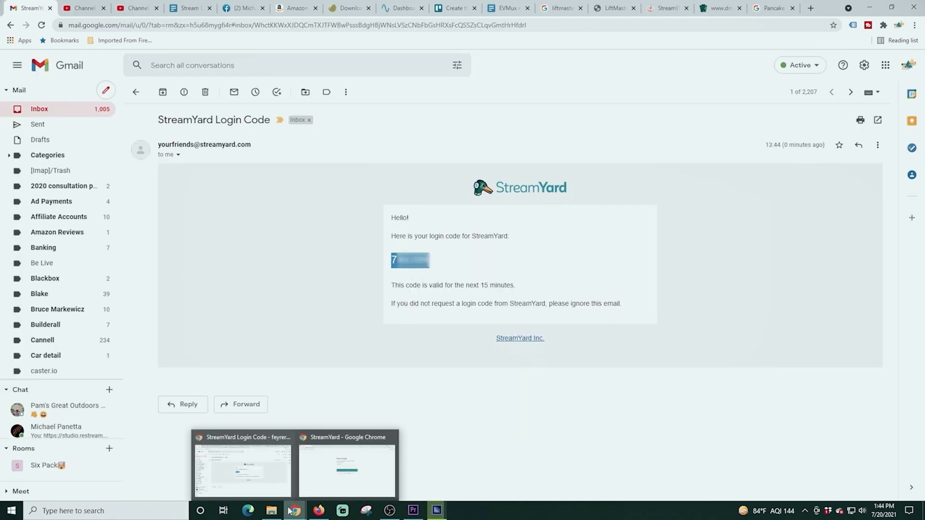
left_click(347, 465)
key("ctrl+v")
left_click(456, 243)
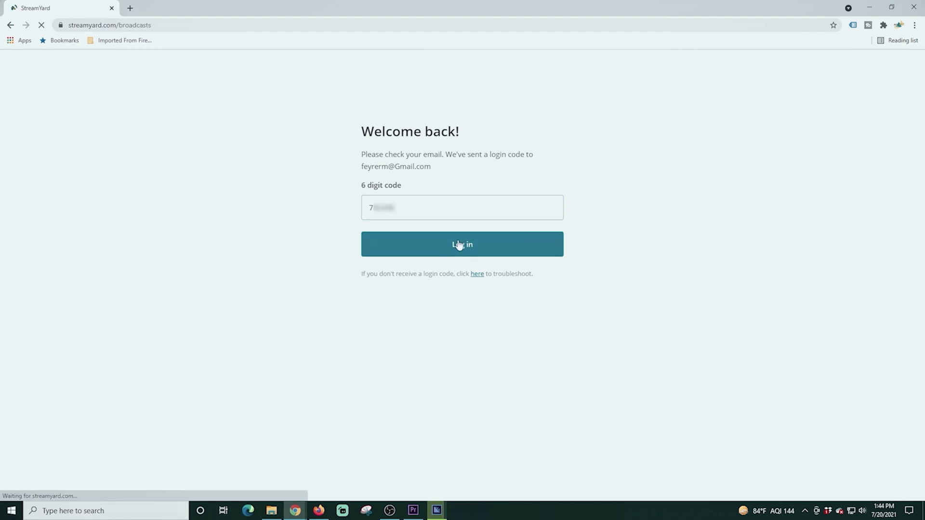
Step: Open the StreamYard destinations and start adding a YouTube channel
left_click(38, 115)
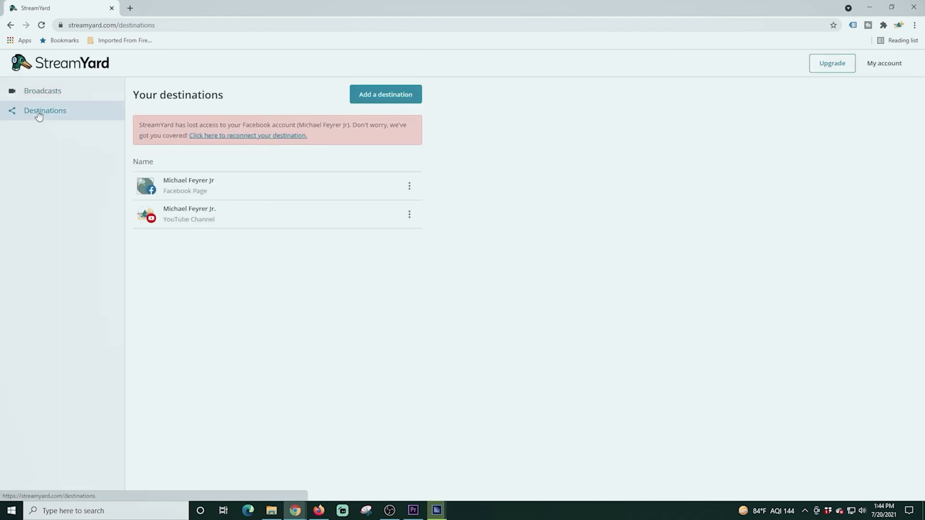
left_click(409, 105)
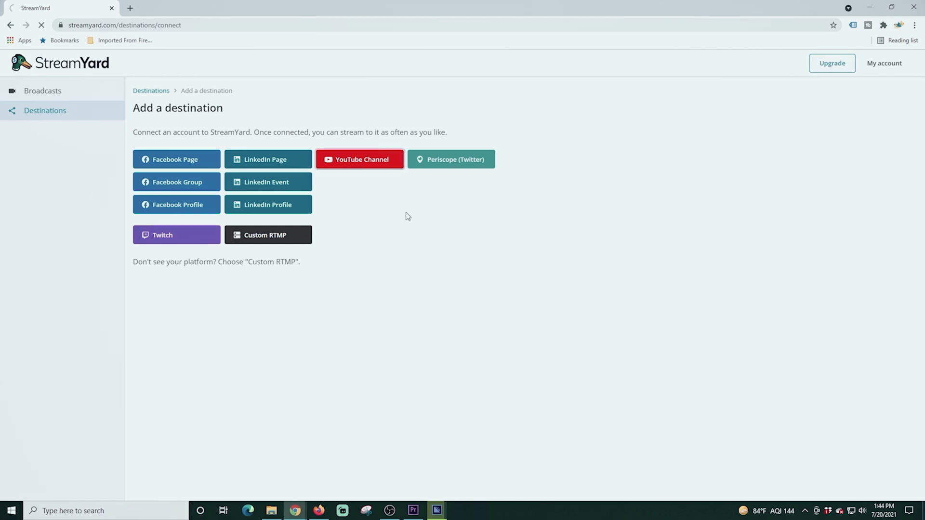
Step: Delete the upcoming "test" broadcast, removing it from YouTube as well
left_click(553, 225)
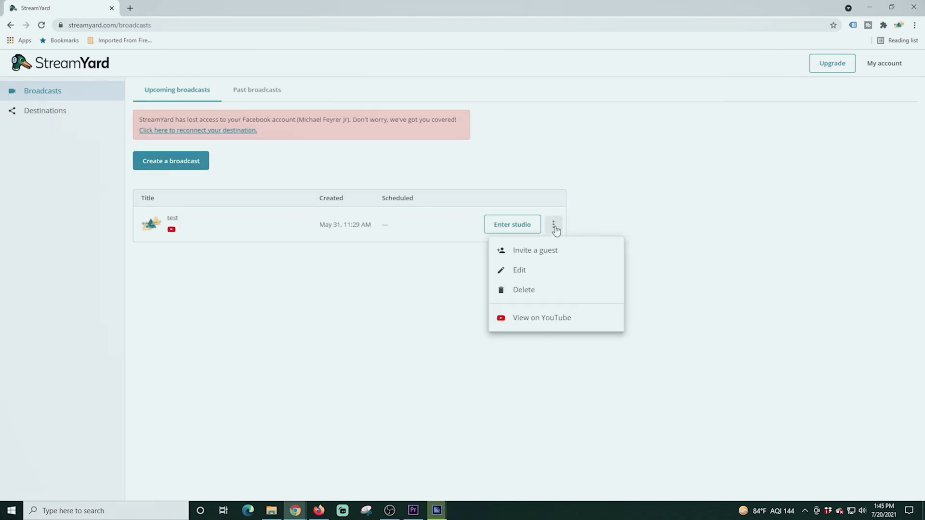
left_click(526, 290)
left_click(405, 308)
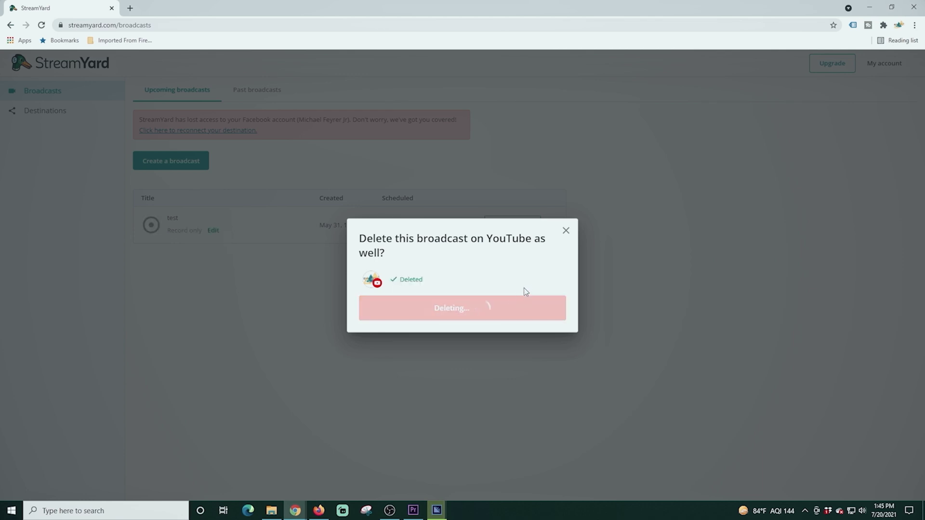
key("Return")
Step: Set up a new YouTube broadcast with the title "Test", the description "Test" and Unlisted privacy
left_click(380, 126)
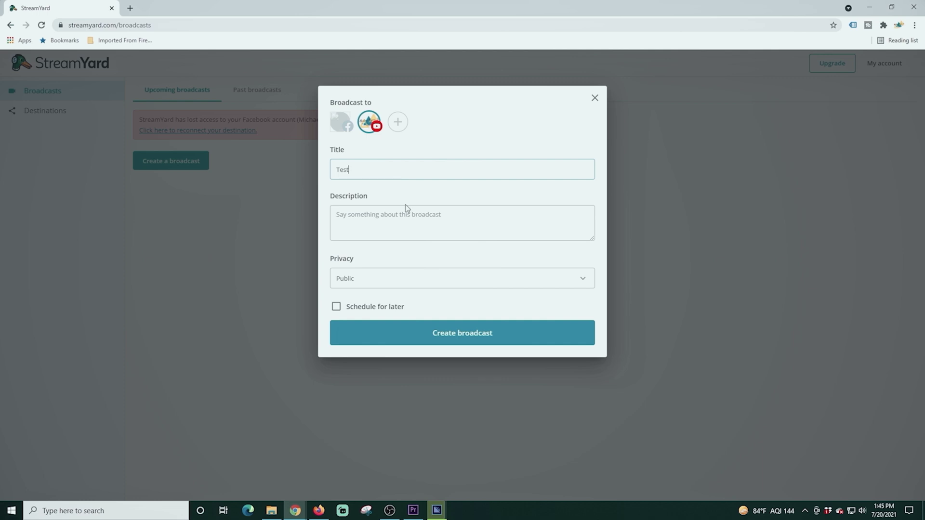
type("t")
left_click(377, 279)
left_click(399, 310)
Step: Schedule the broadcast for today at 03:45 PM and create it
left_click(336, 308)
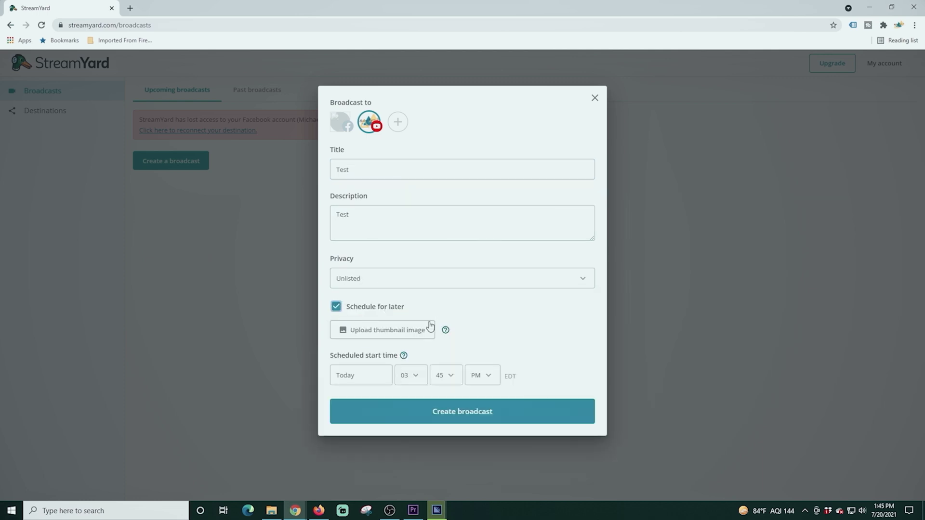
left_click(356, 374)
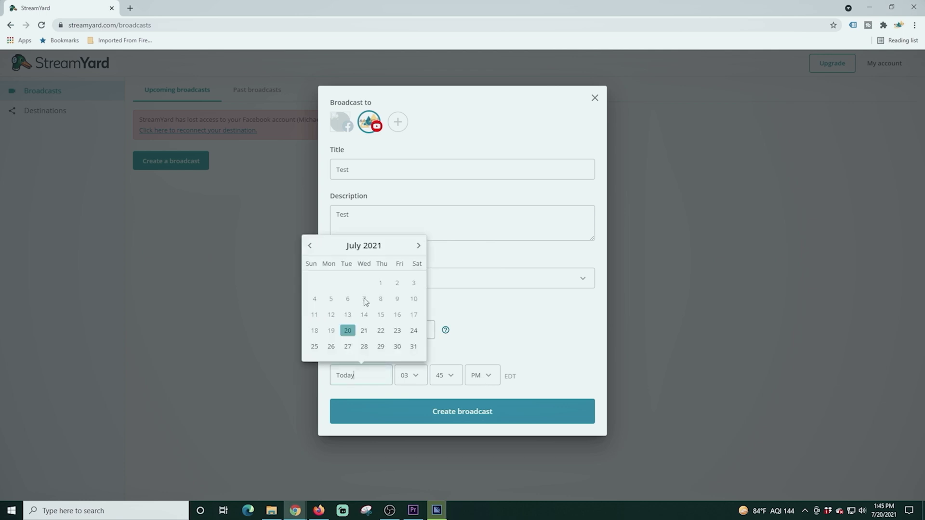
left_click(496, 402)
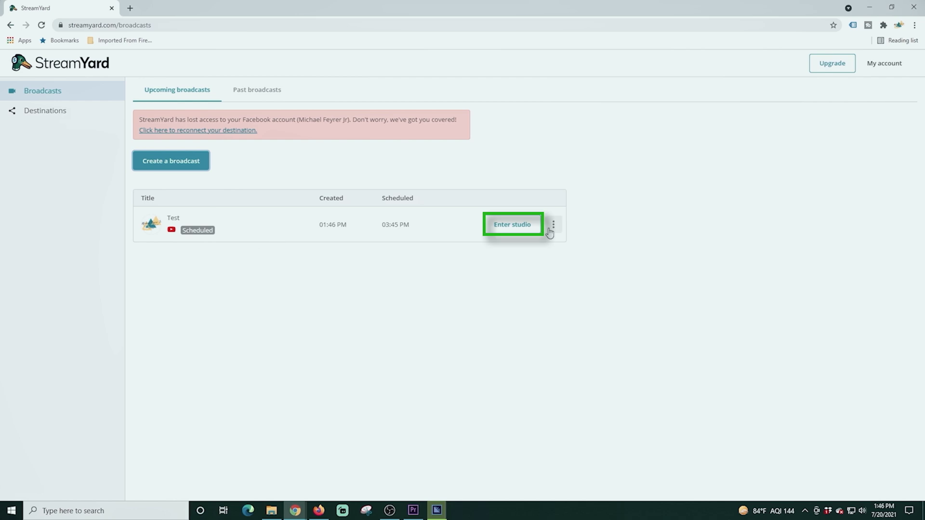
Step: Open the Test broadcast's studio check and choose Cam Link (0fd9:0061) as the camera
left_click(512, 224)
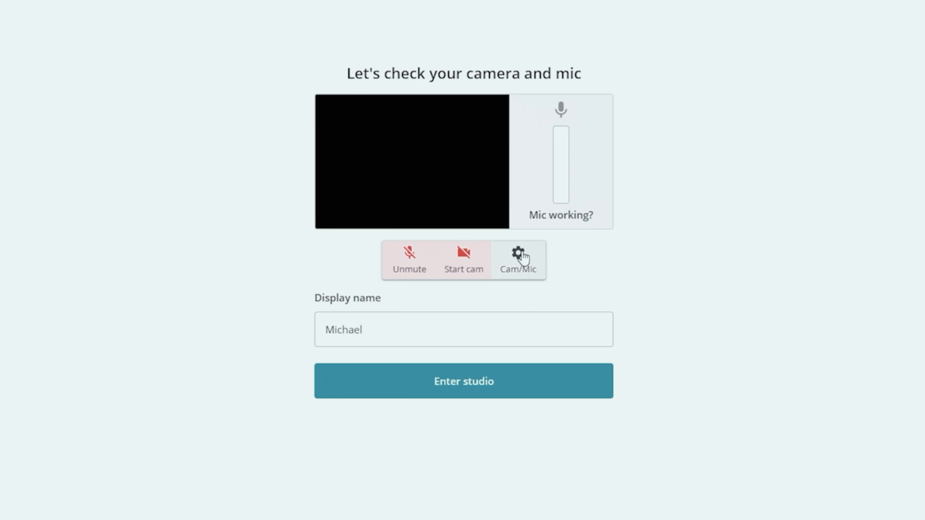
left_click(523, 258)
left_click(450, 321)
left_click(422, 335)
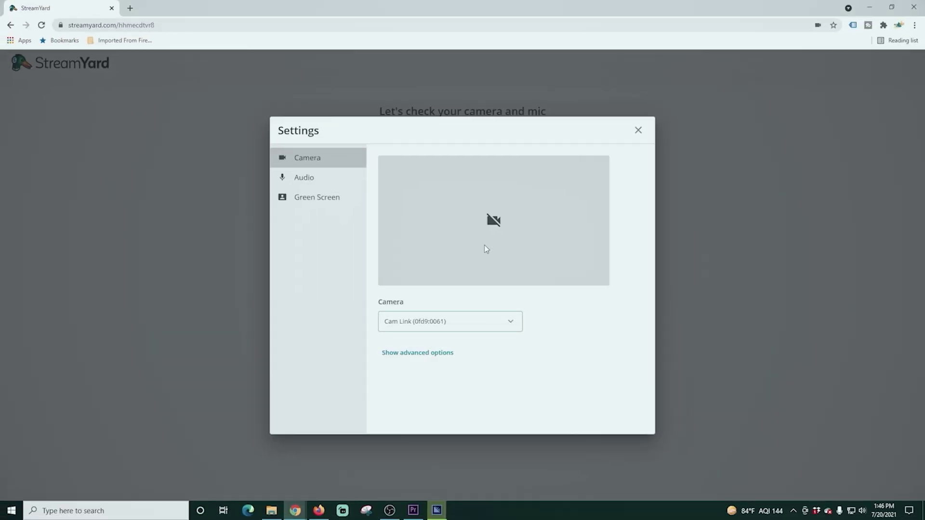
Step: Show the advanced camera options and review the available camera resolutions
left_click(409, 353)
left_click(505, 374)
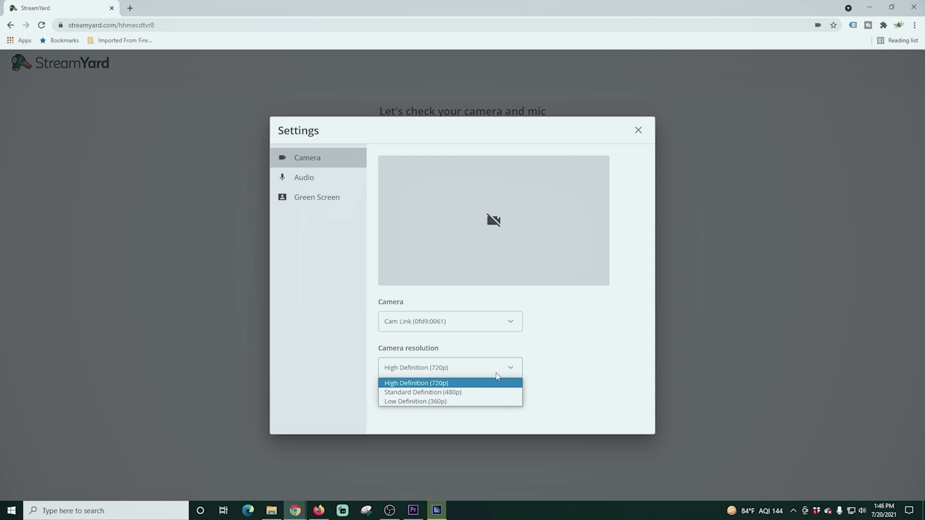
left_click(551, 358)
Step: Review the mic, speaker, echo cancellation and stereo audio settings, turn off automatic mic volume adjustment and close the settings
left_click(311, 179)
left_click(503, 180)
left_click(463, 223)
left_click(462, 226)
left_click(442, 259)
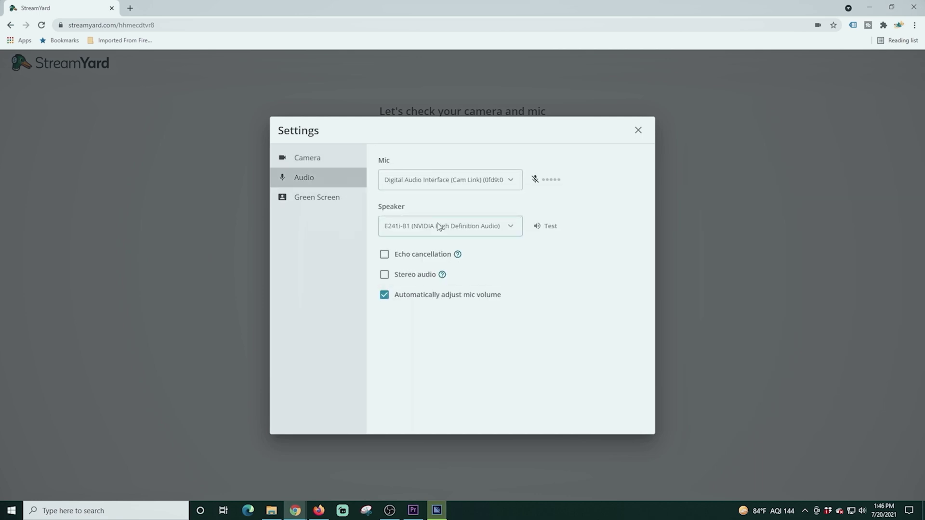
mouse_move(439, 278)
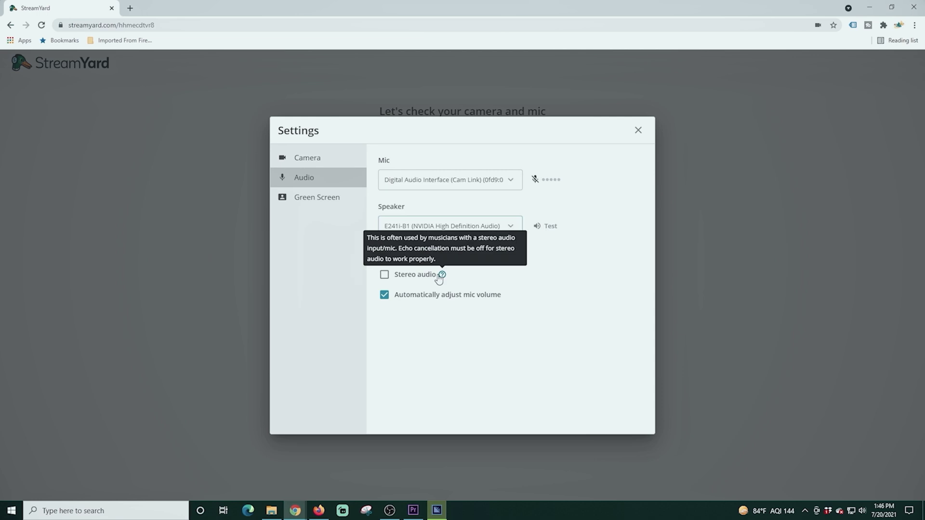
left_click(384, 295)
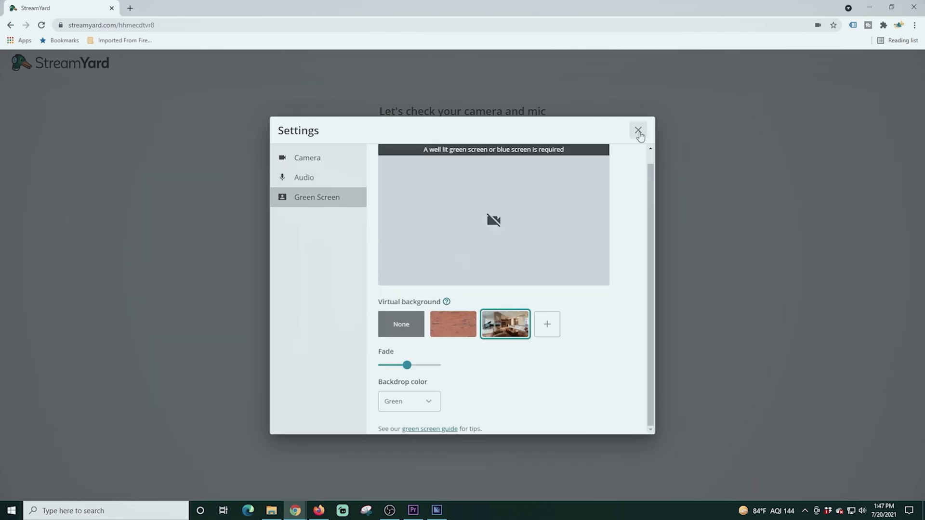
left_click(639, 135)
right_click(192, 104)
left_click(220, 136)
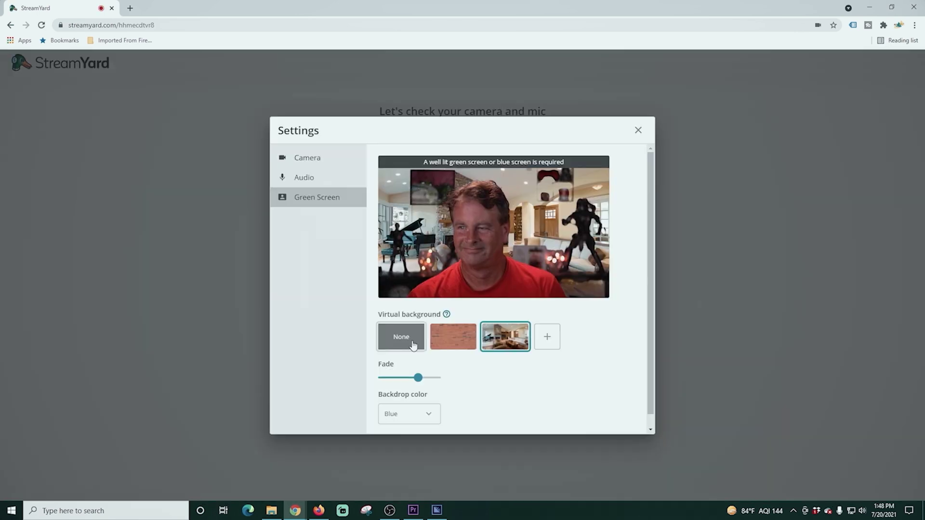
Step: Set the virtual background to None in the green screen settings and close the settings
left_click(413, 344)
left_click(309, 157)
left_click(638, 130)
Step: Enter the studio and add the host's own camera and audio to the stream
left_click(473, 329)
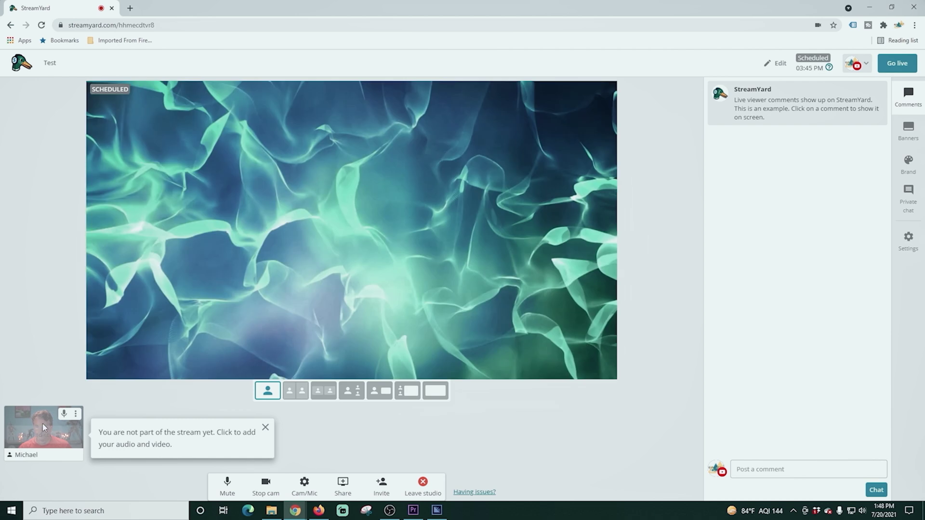
left_click(43, 426)
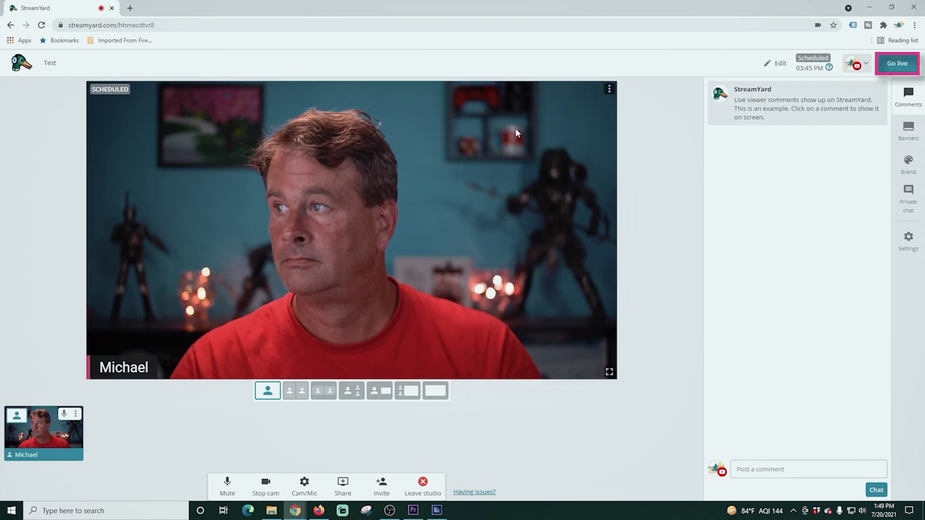
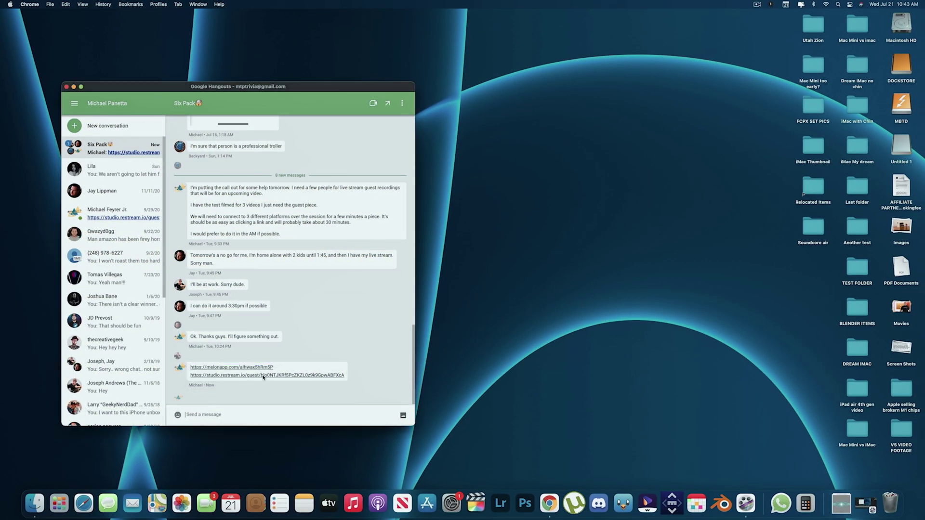
Step: Open the Restream guest link from the group chat, allow microphone and camera access, and join the stream under the guest's name
left_click(263, 376)
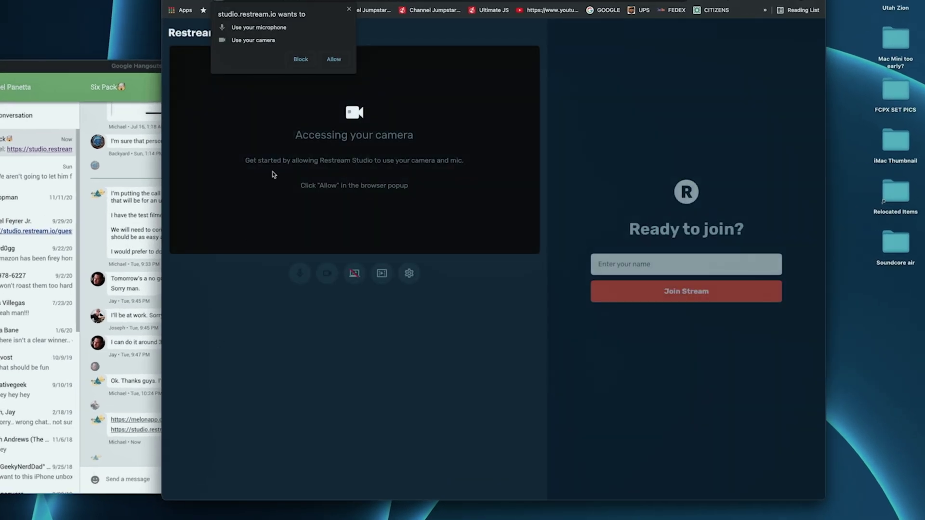
left_click(333, 60)
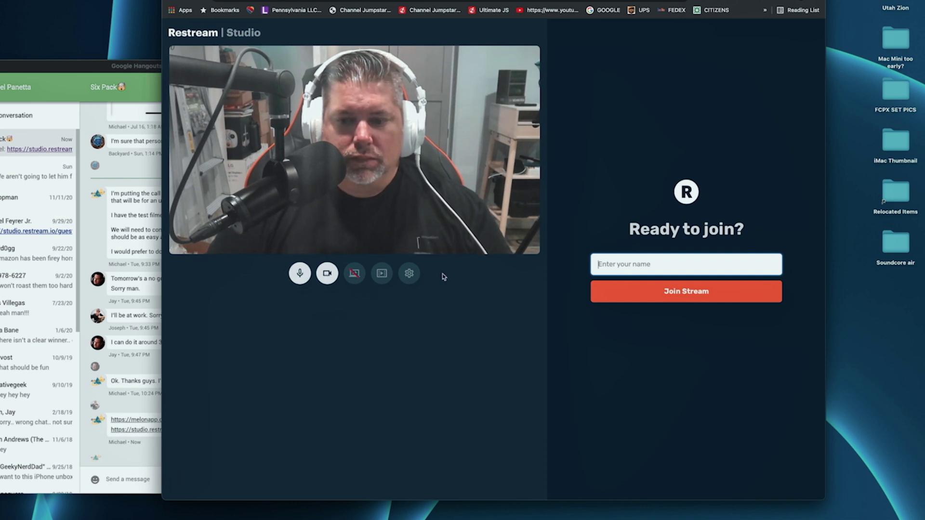
type("Michael")
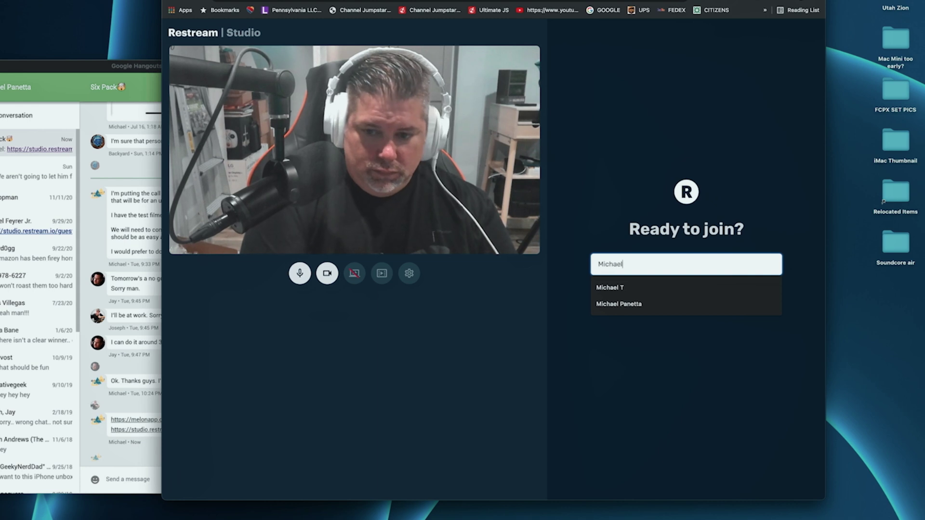
left_click(689, 288)
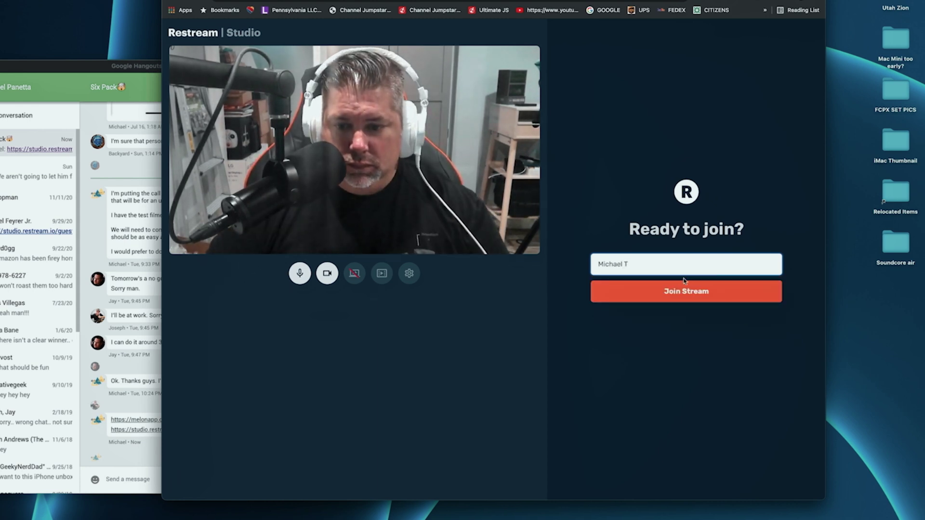
left_click(691, 291)
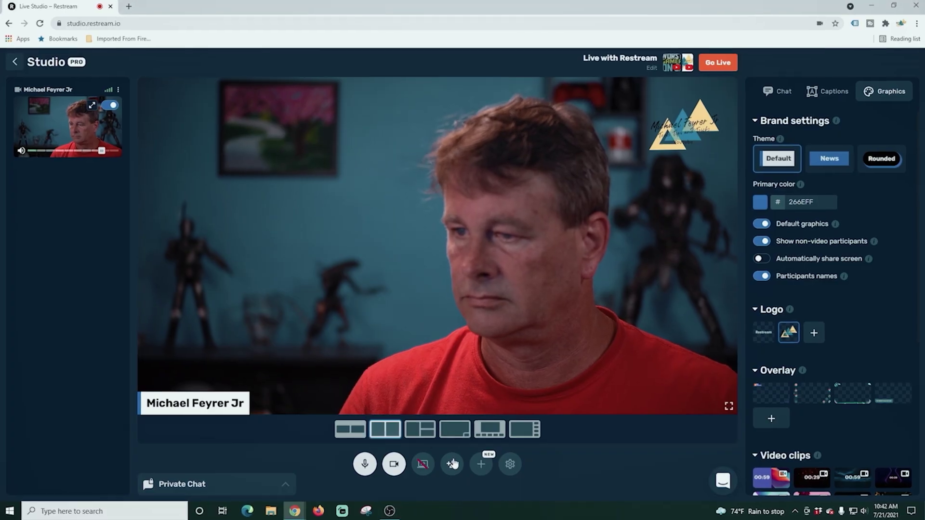
Step: Copy the guest invitation link in the host's Restream Studio
left_click(450, 462)
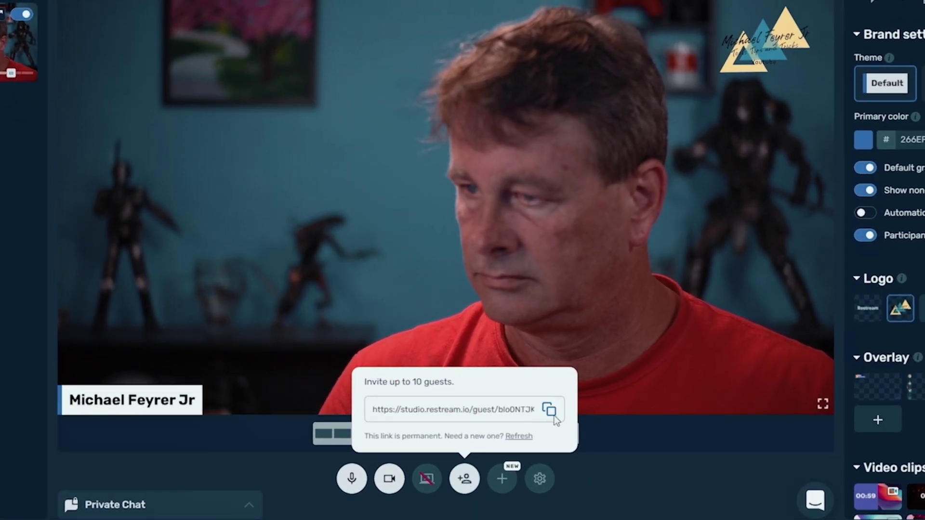
left_click(549, 410)
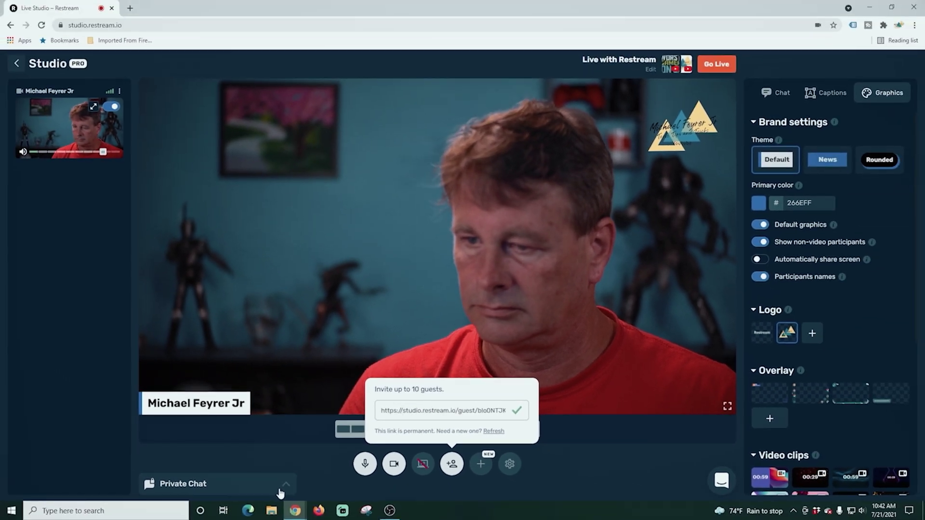
left_click(658, 150)
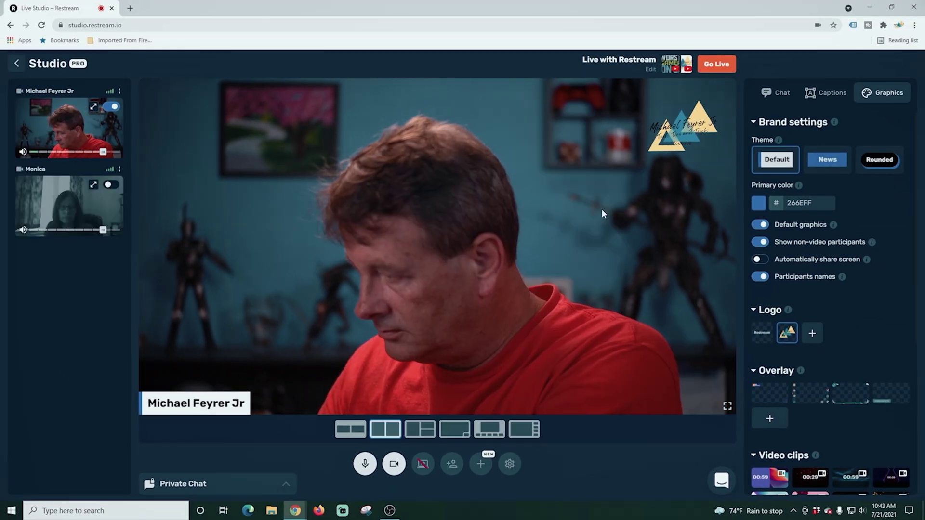
Step: Bring all three waiting guests into the Restream scene alongside the host
left_click(111, 185)
left_click(111, 263)
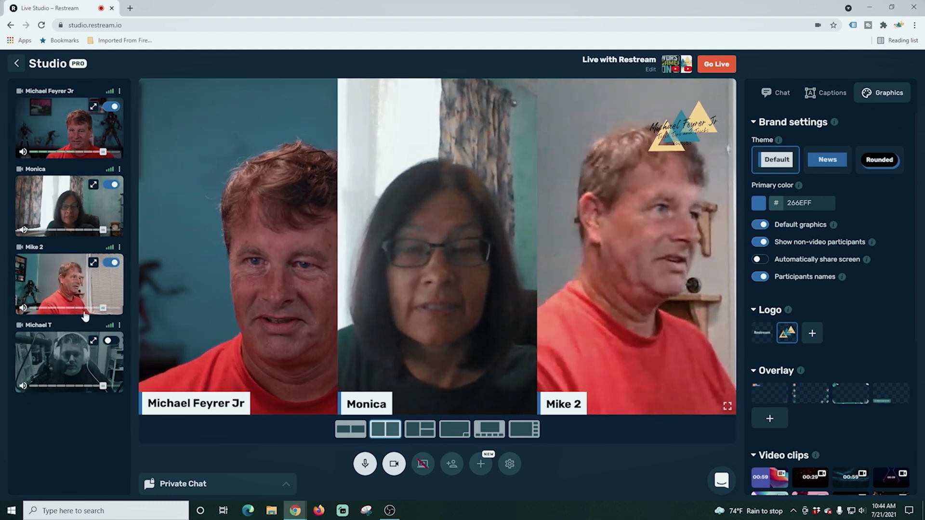
left_click(111, 340)
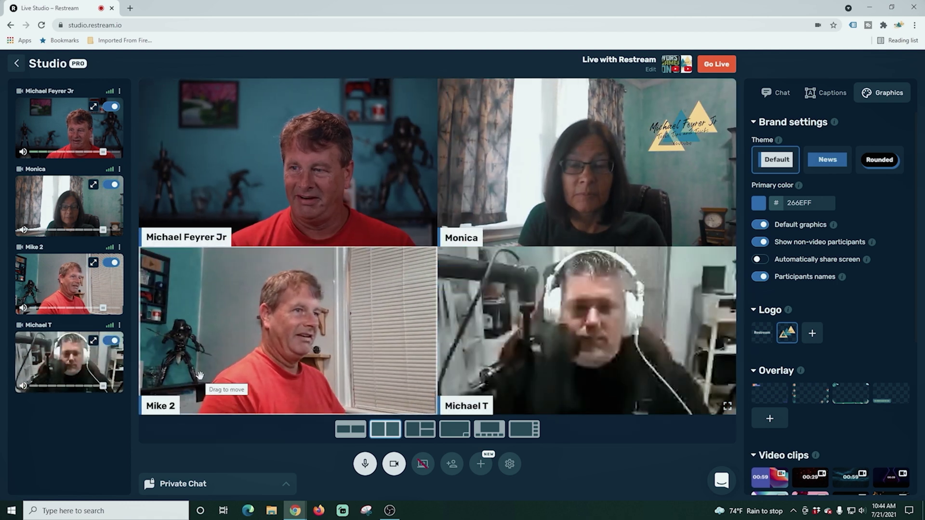
Step: Switch the four-person scene through the spaced grid, Cover, Half Screen and corner-inset layouts
left_click(350, 428)
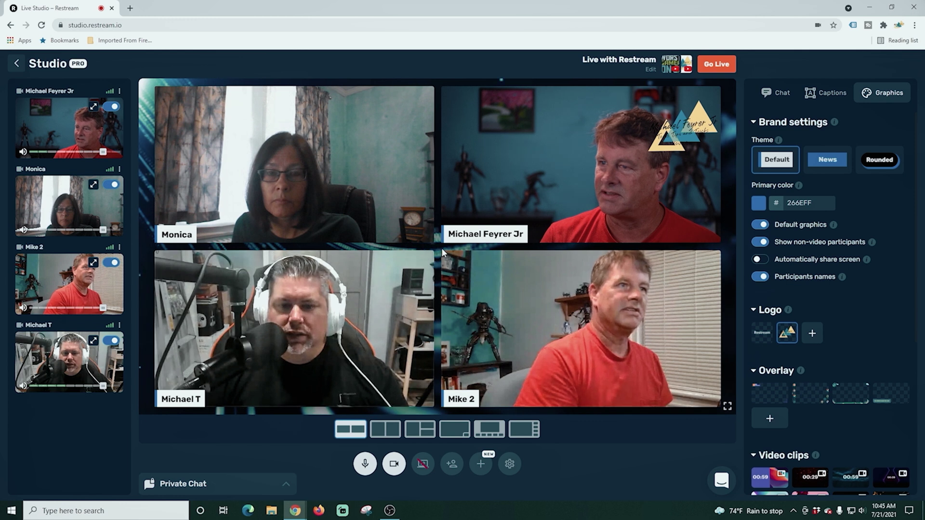
left_click(385, 429)
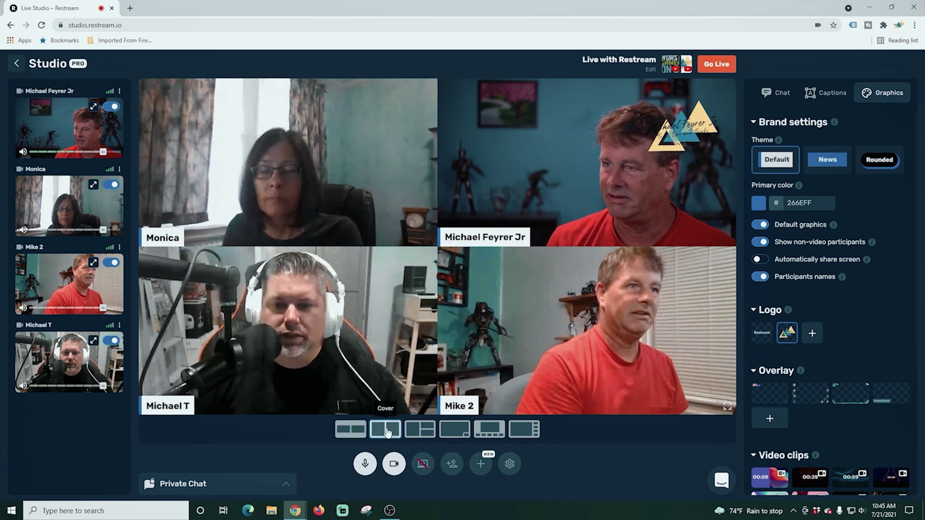
left_click(420, 433)
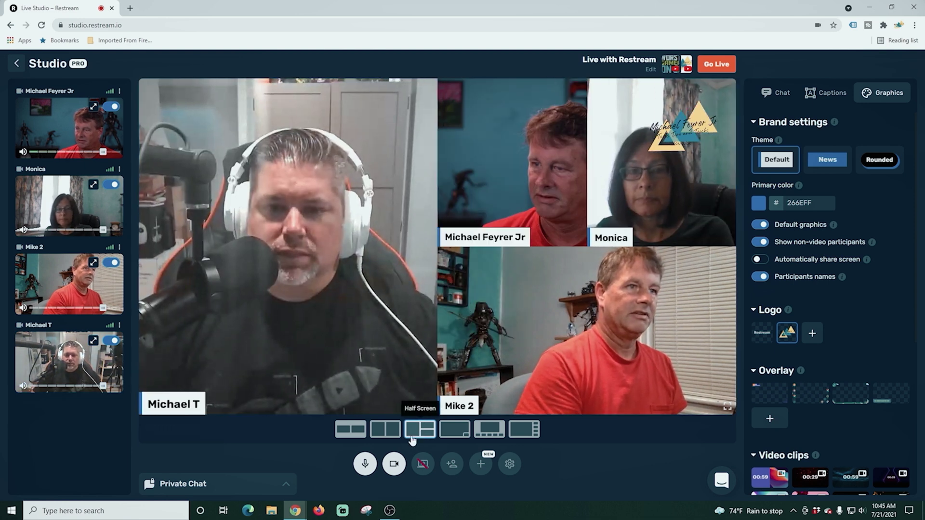
left_click(453, 430)
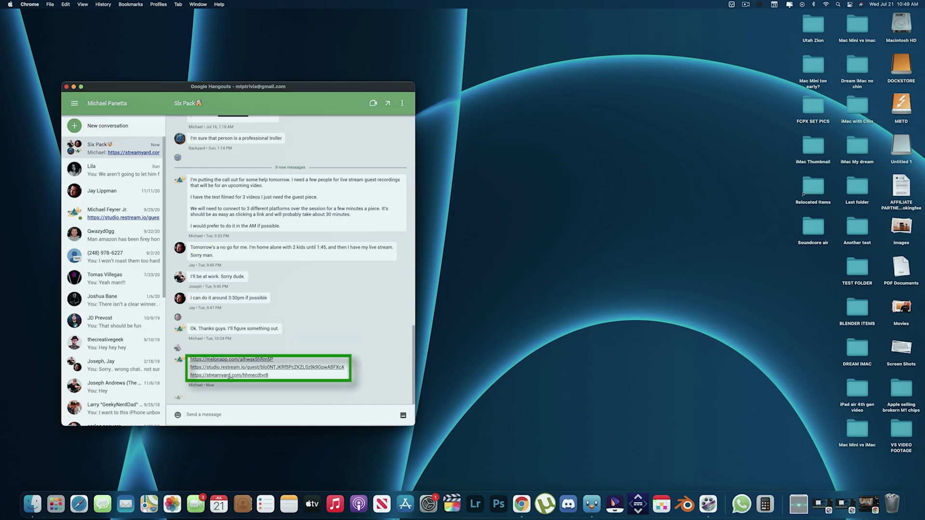
Step: Open the StreamYard guest link from the group chat and allow microphone and camera access
left_click(230, 375)
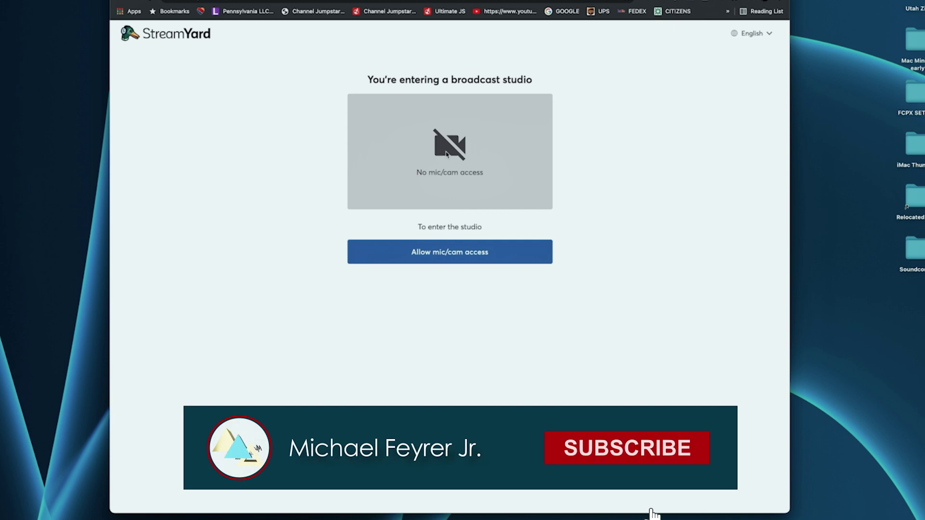
left_click(450, 252)
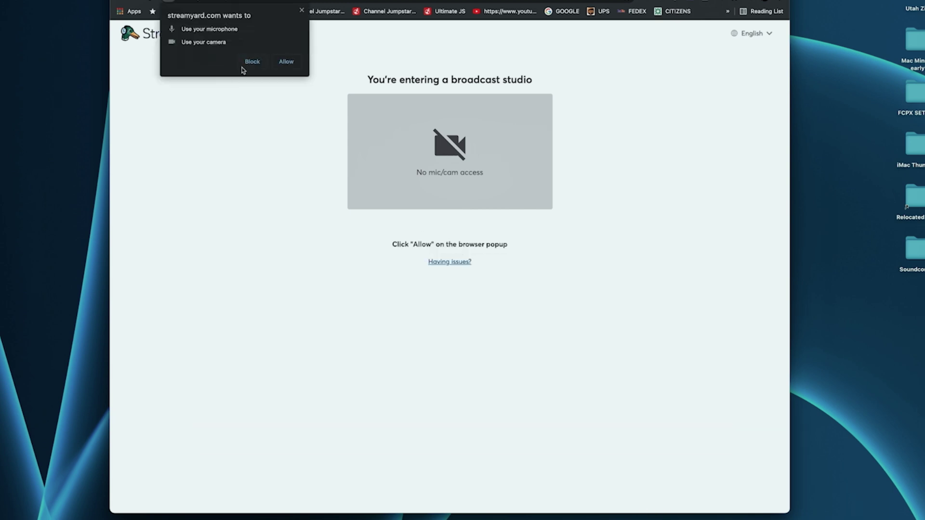
left_click(285, 62)
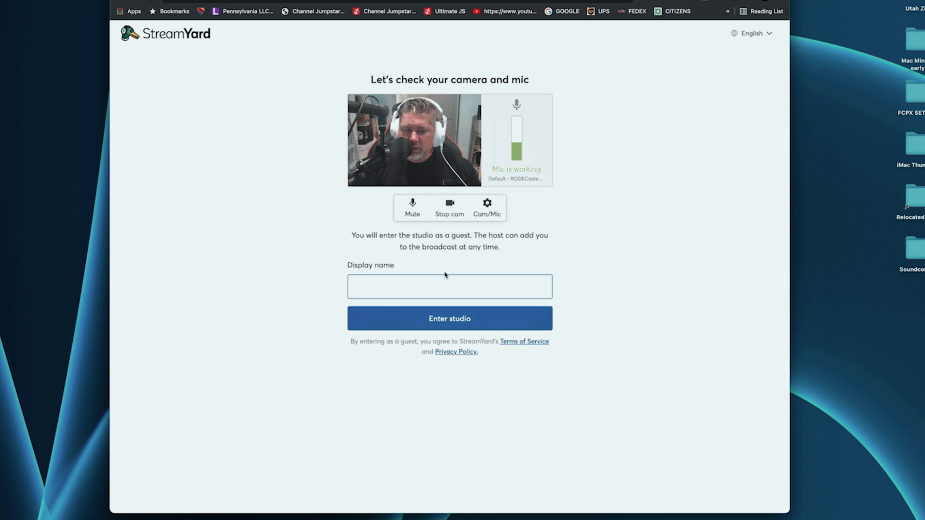
Step: Enter the guest's display name for the StreamYard studio, correcting the typing errors
type("Mchael")
left_click(360, 287)
type("i")
left_click(383, 287)
type("R")
key("BackSpace")
key("BackSpace")
type("T")
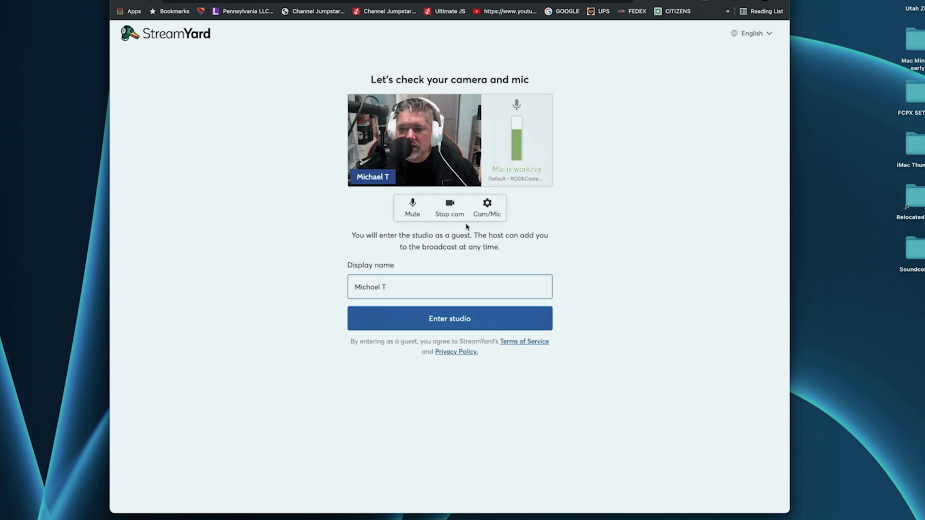
Step: Open the guest's camera and mic settings in StreamYard and look over the camera and audio options
left_click(487, 208)
left_click(487, 208)
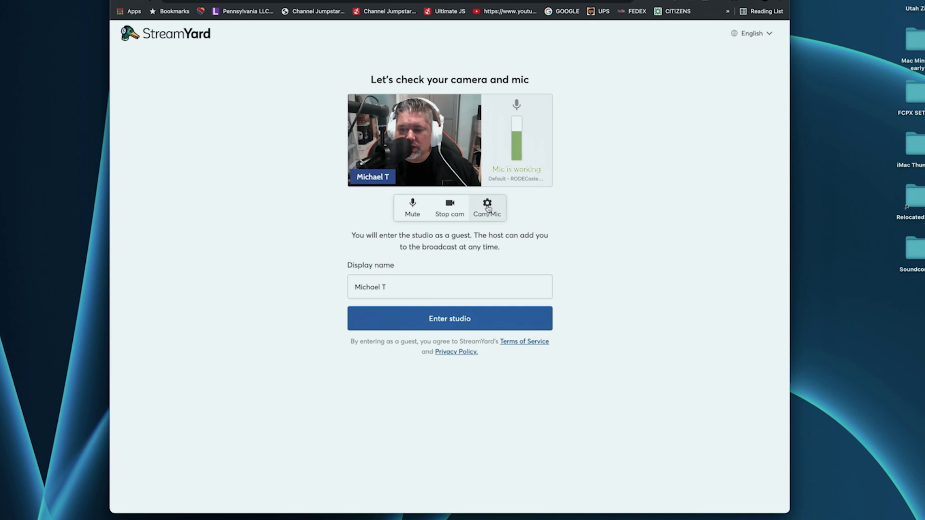
left_click(487, 208)
left_click(488, 208)
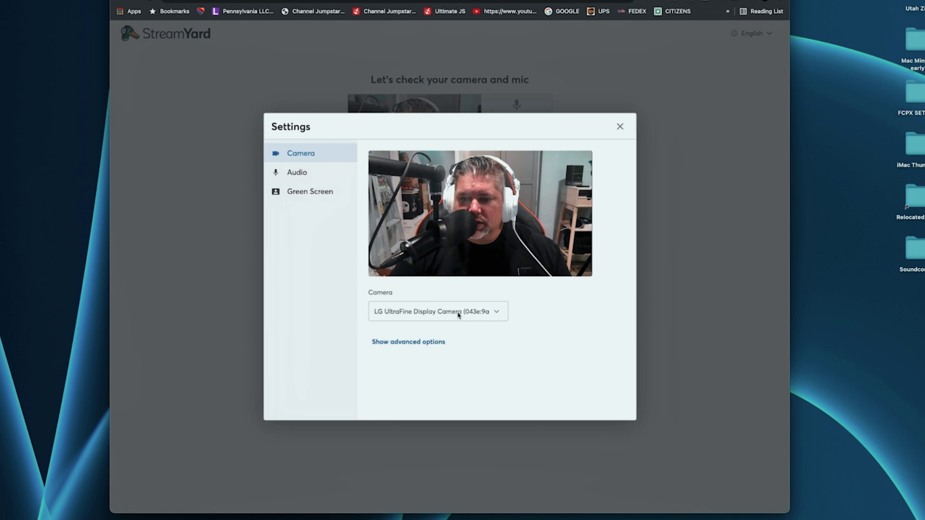
left_click(305, 178)
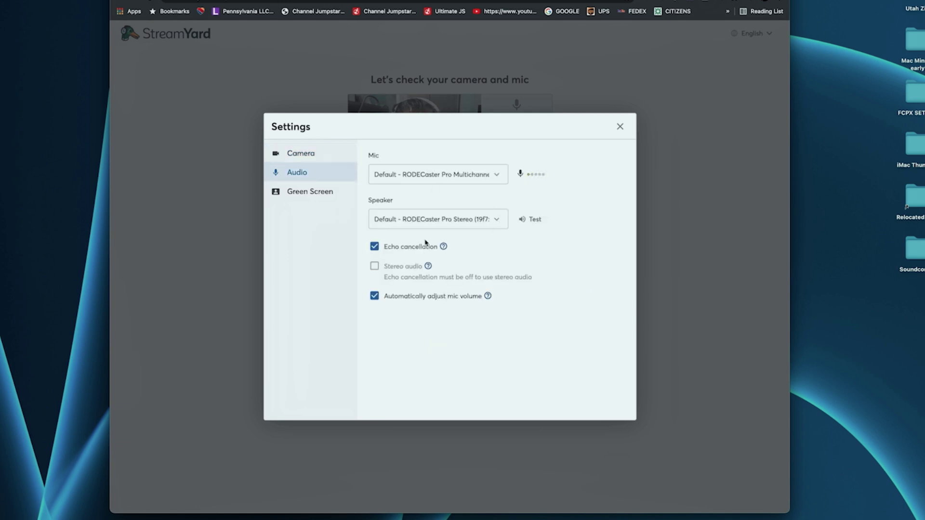
Step: Check the green screen settings, set the camera resolution to High Definition (720p) in the advanced camera options, and close the settings
left_click(310, 192)
left_click(301, 153)
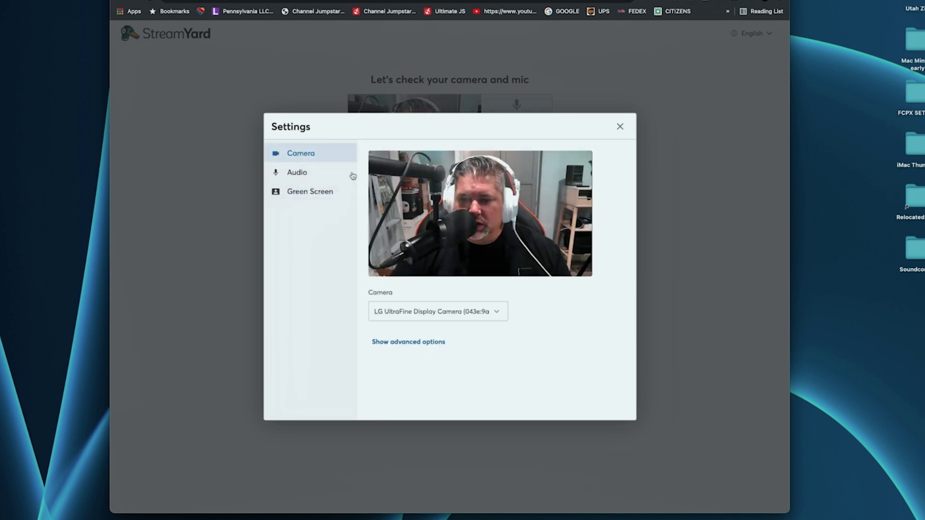
left_click(429, 341)
left_click(482, 356)
left_click(404, 343)
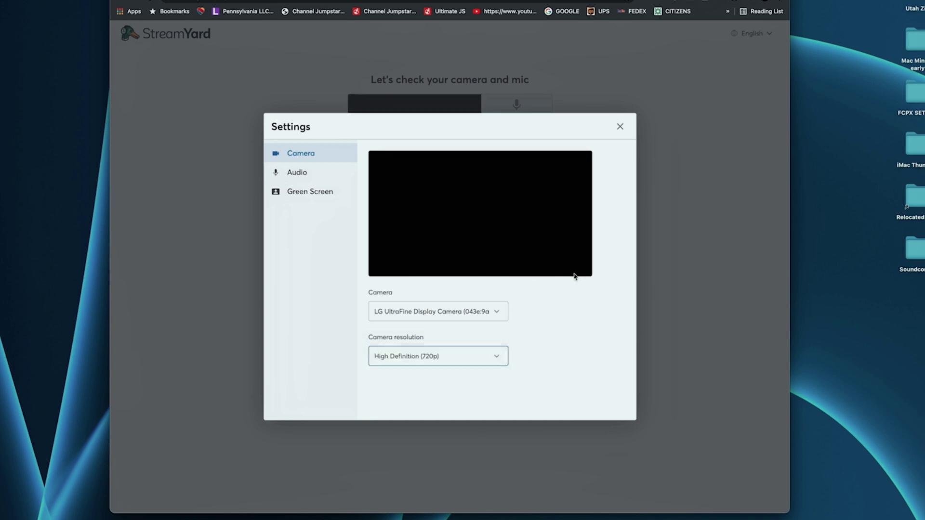
left_click(617, 130)
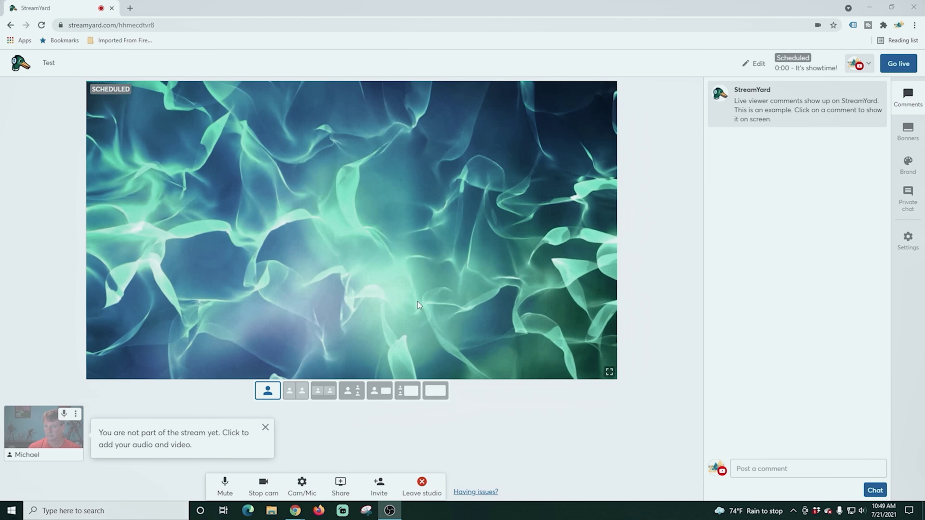
Step: Copy the guest invitation link for the host's StreamYard broadcast studio and close the invitation dialog
left_click(380, 487)
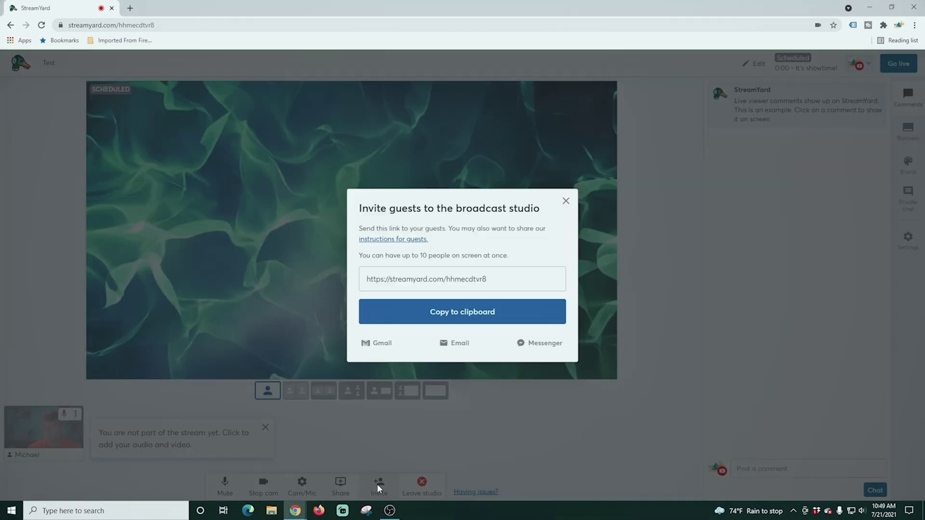
left_click(471, 319)
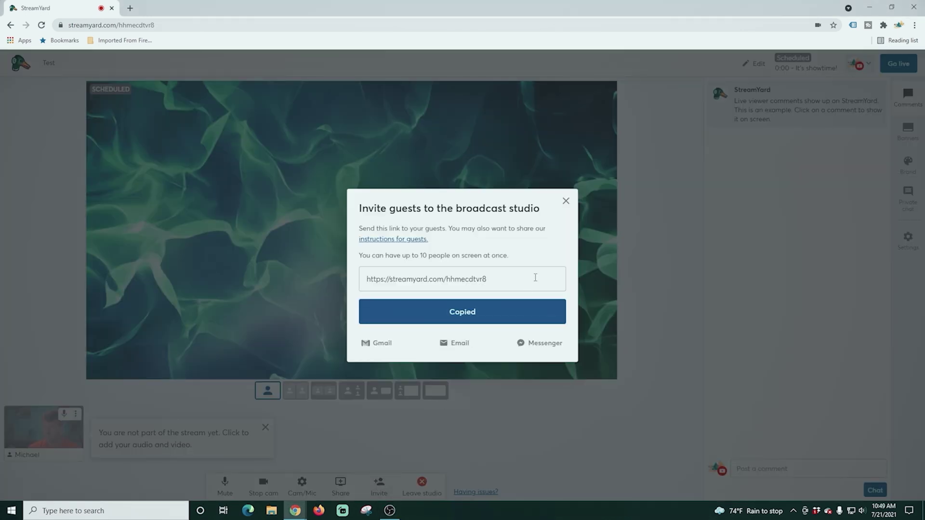
left_click(566, 201)
Step: Add the host and the first two waiting guests to the stream
left_click(46, 427)
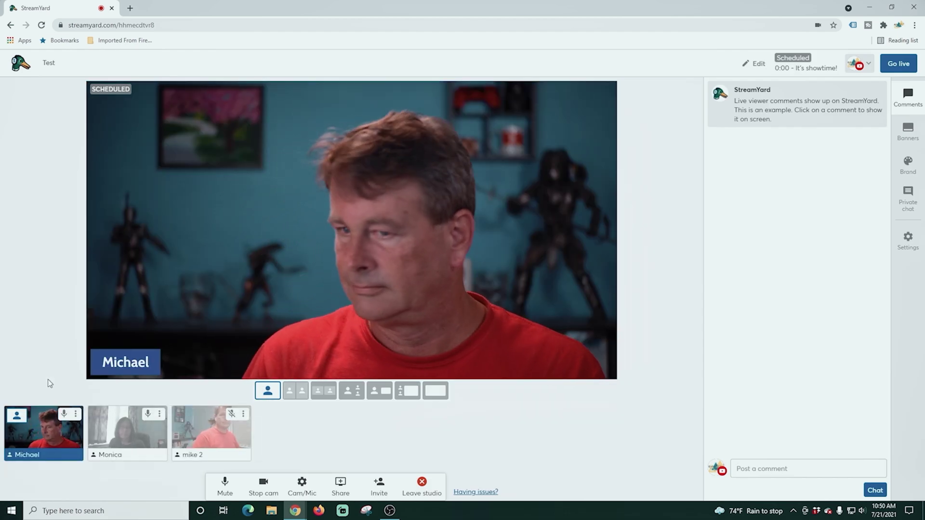
left_click(127, 435)
mouse_move(221, 437)
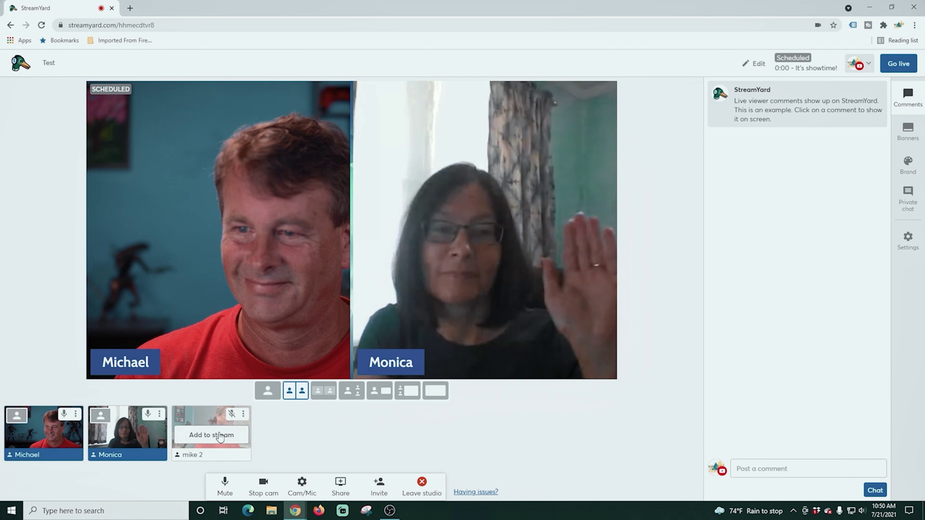
left_click(215, 436)
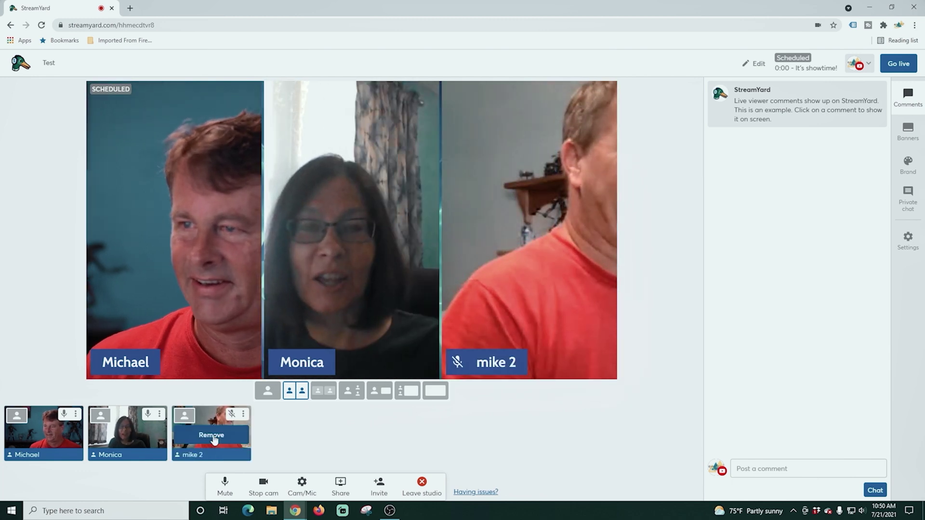
Step: Take the first guest off the stream, put the same guest back, and add the third guest
left_click(129, 435)
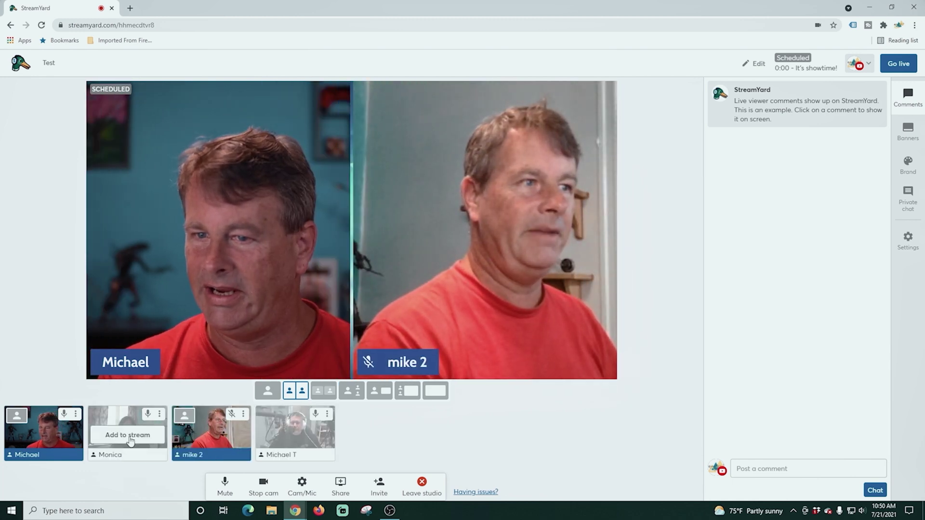
left_click(129, 438)
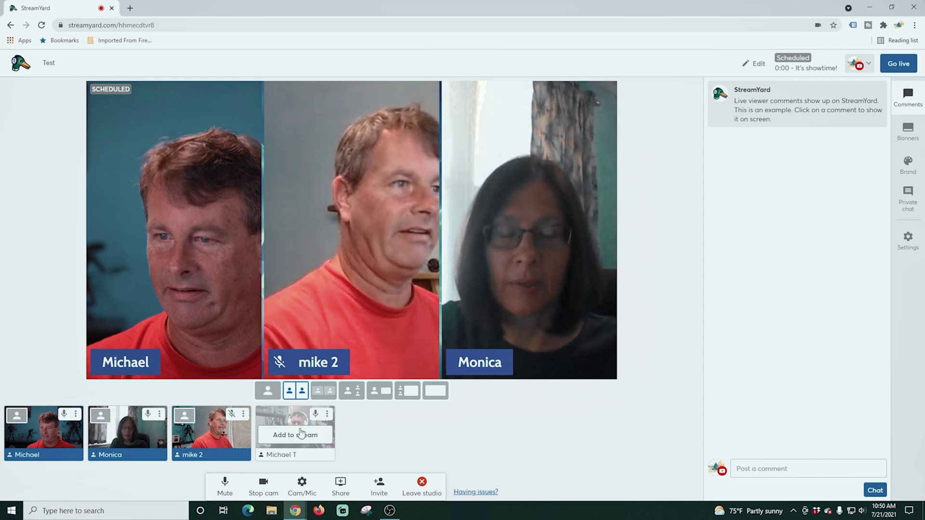
left_click(301, 436)
Step: Switch the four-person stream through the solo, edge-to-edge grid, spaced grid and large-speaker layouts, and swap a guest into the large spot
left_click(267, 391)
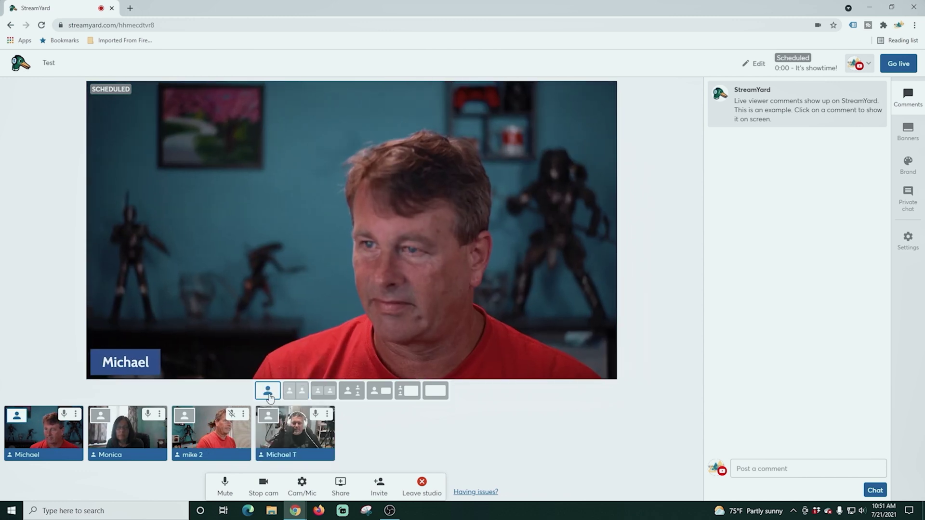
left_click(292, 394)
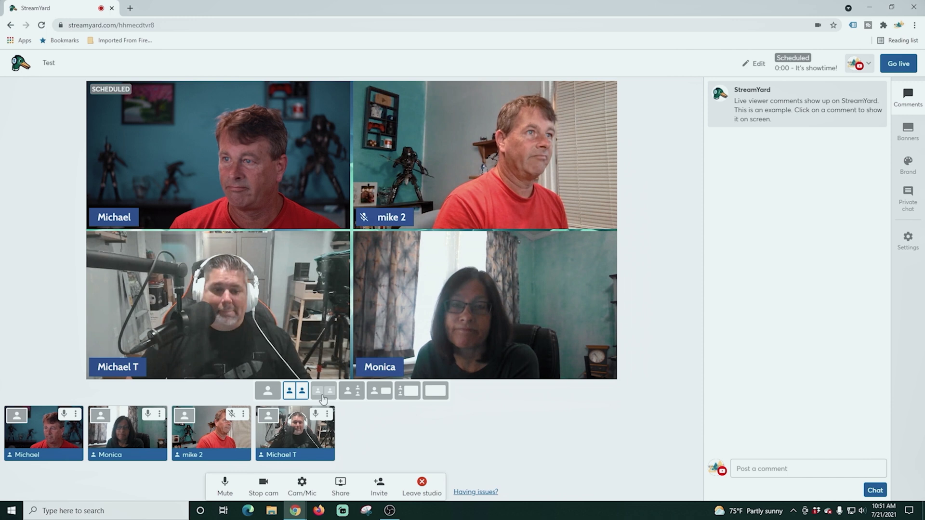
left_click(323, 393)
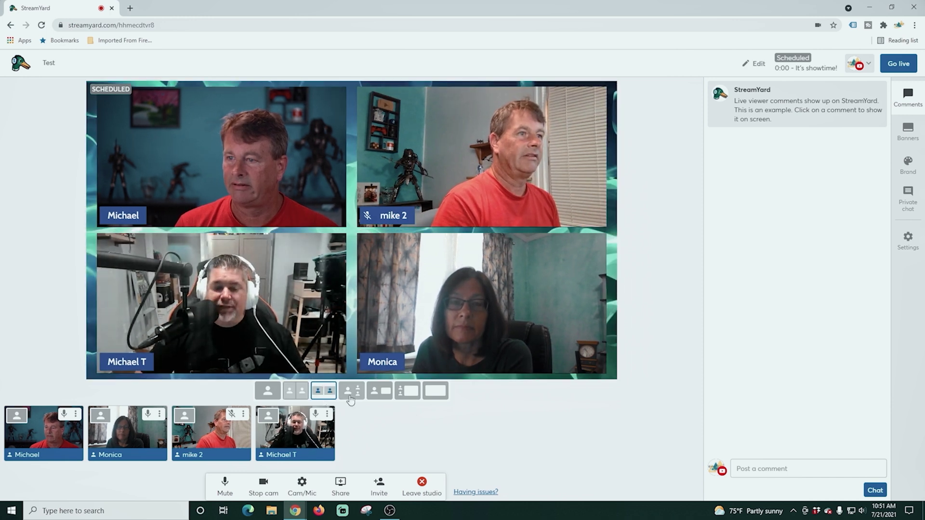
left_click(351, 391)
left_click(561, 241)
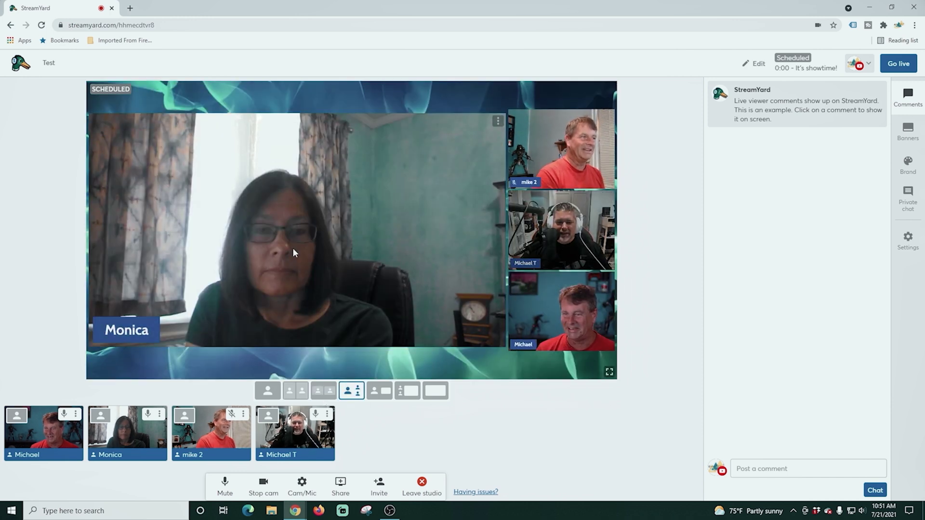